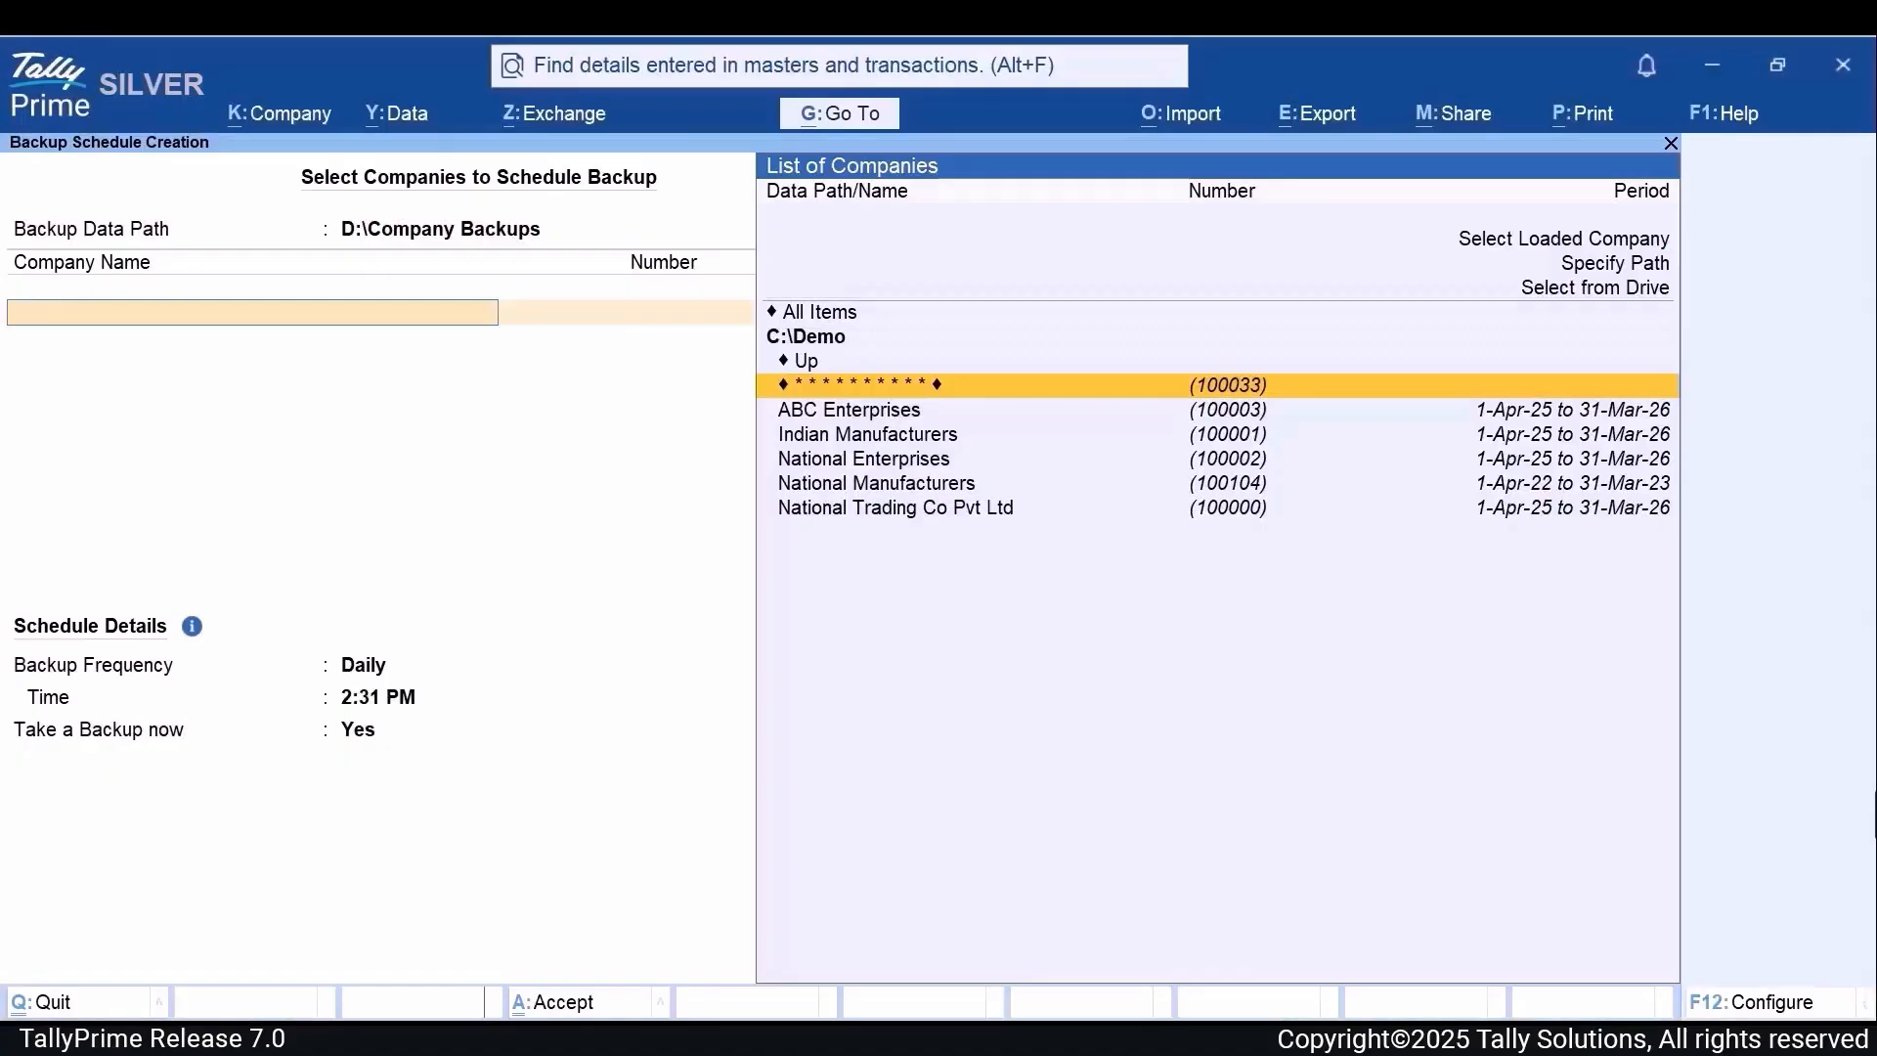
# Step: Add National Trading Co Pvt Ltd from C:\Demo to the companies in the backup schedule
pyautogui.press('Down')
pyautogui.press('Down')
pyautogui.press('Down')
pyautogui.press('Down')
pyautogui.press('Down')
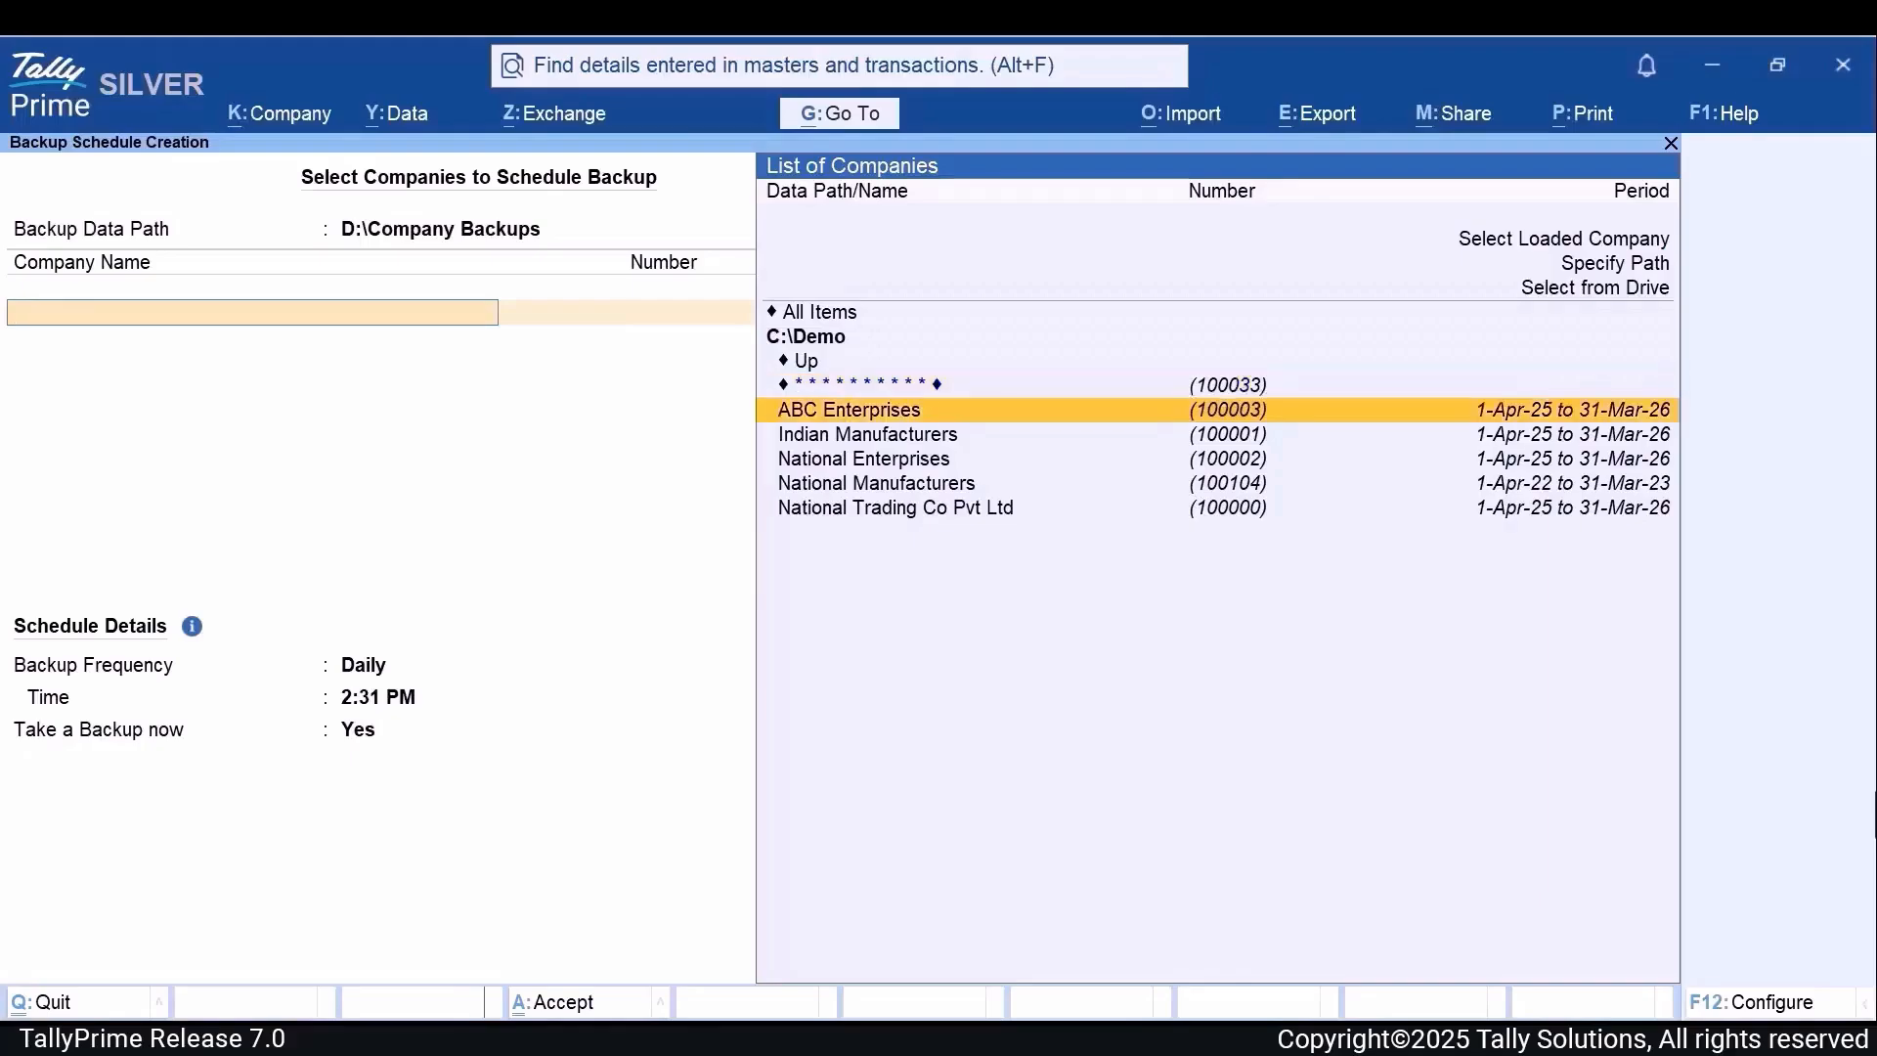
pyautogui.press('Return')
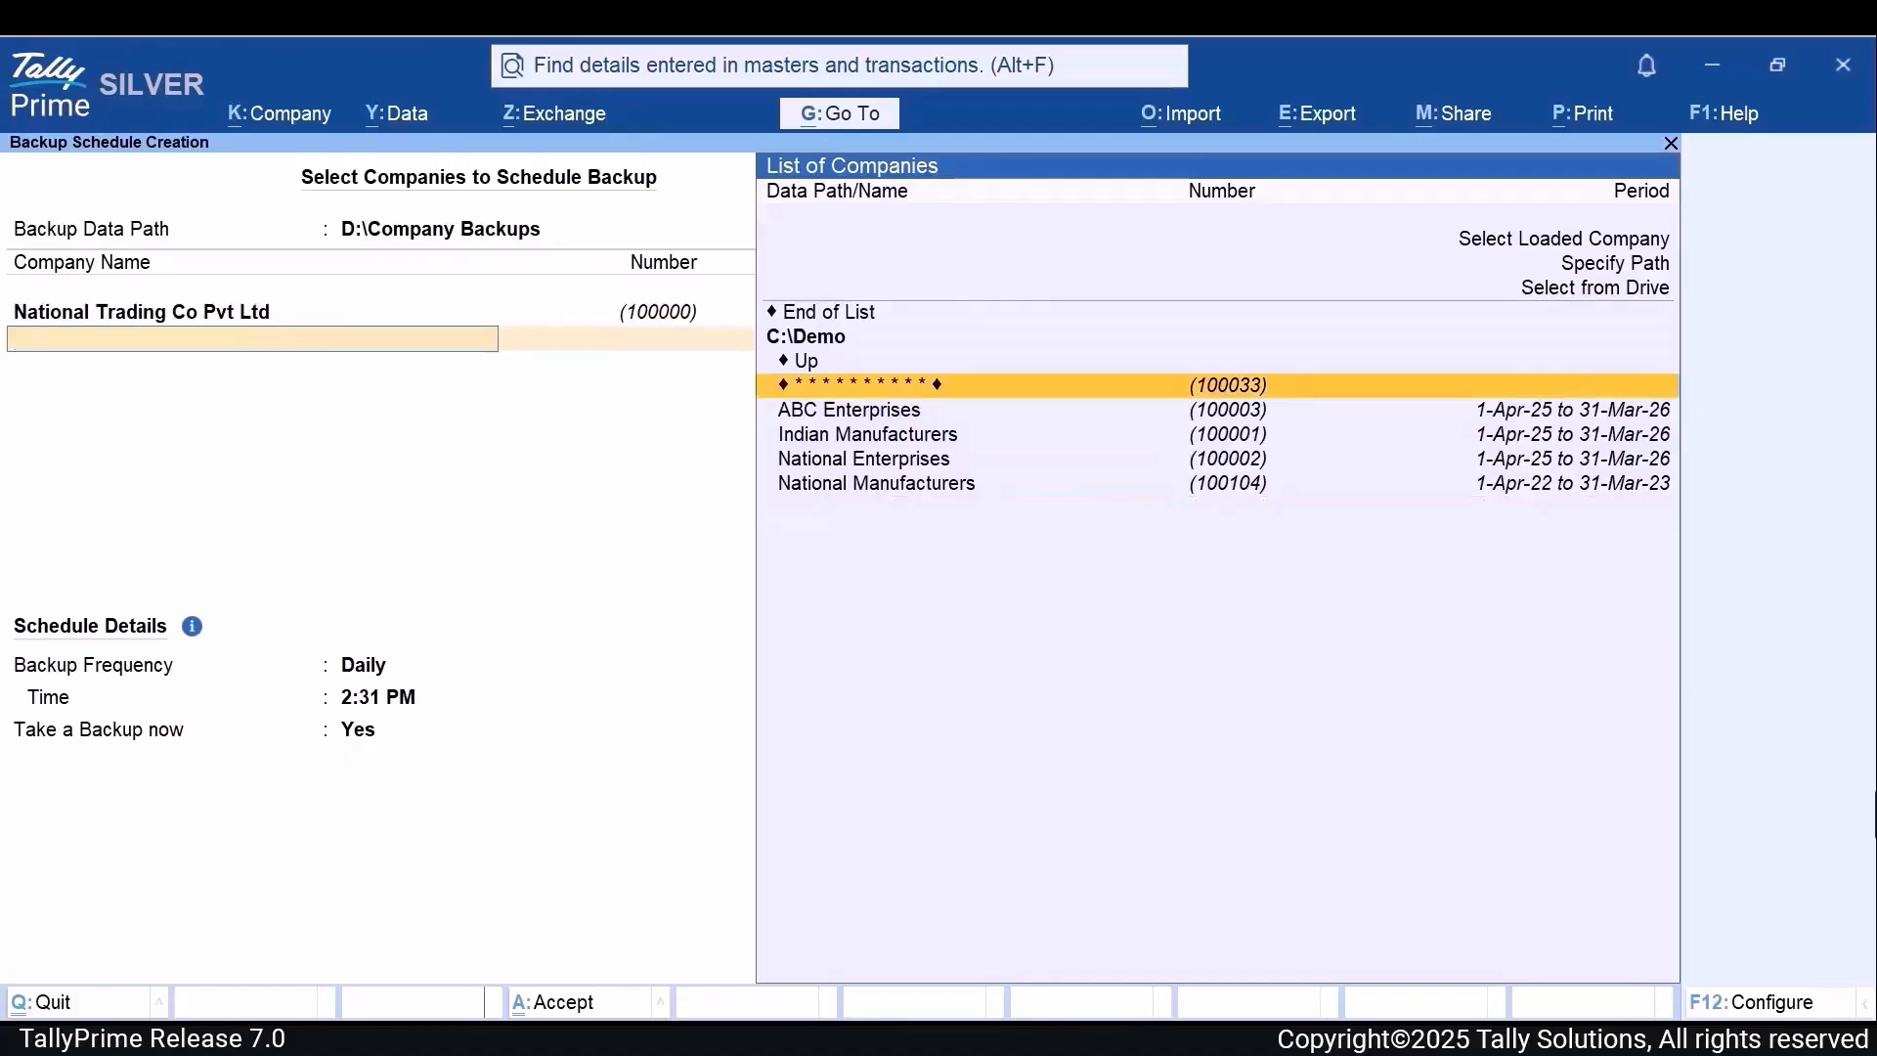
# Step: Add the loaded company National Enterprises to the backup schedule
pyautogui.press('Up')
pyautogui.press('Up')
pyautogui.press('Up')
pyautogui.press('Up')
pyautogui.press('Up')
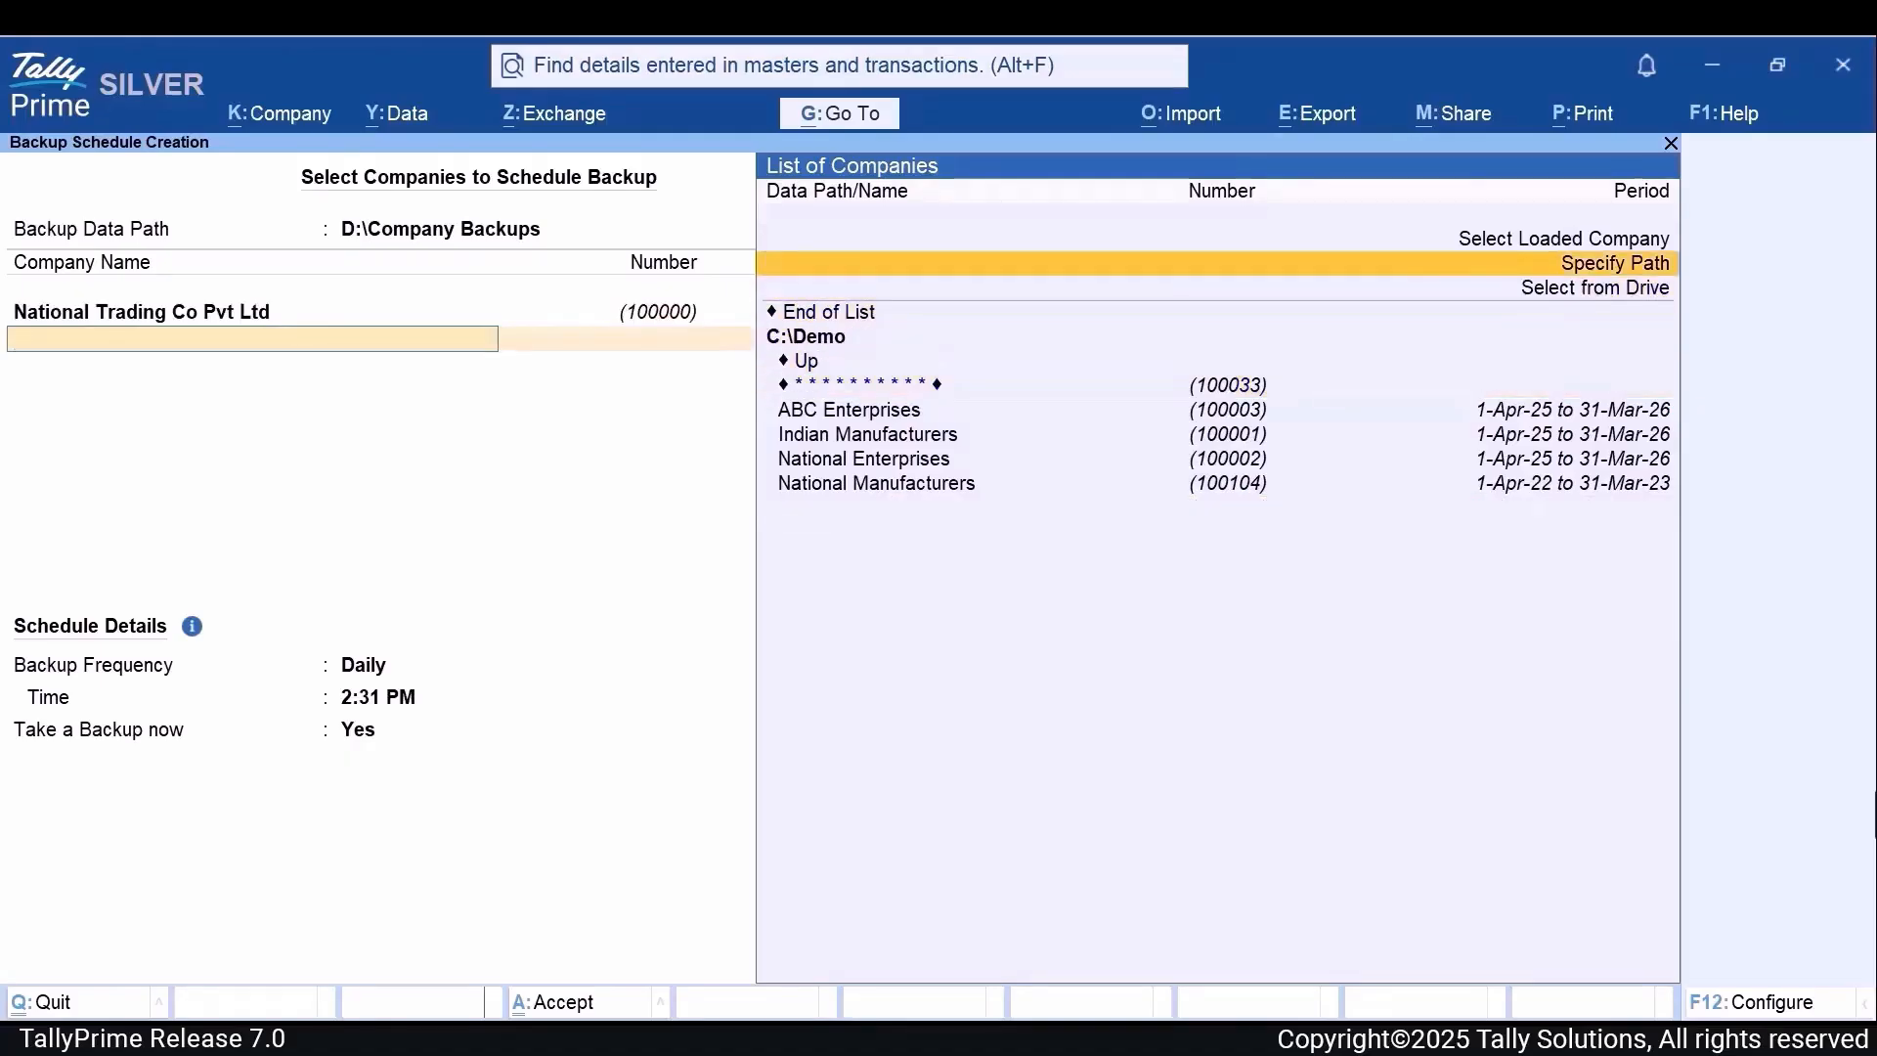
pyautogui.press('Return')
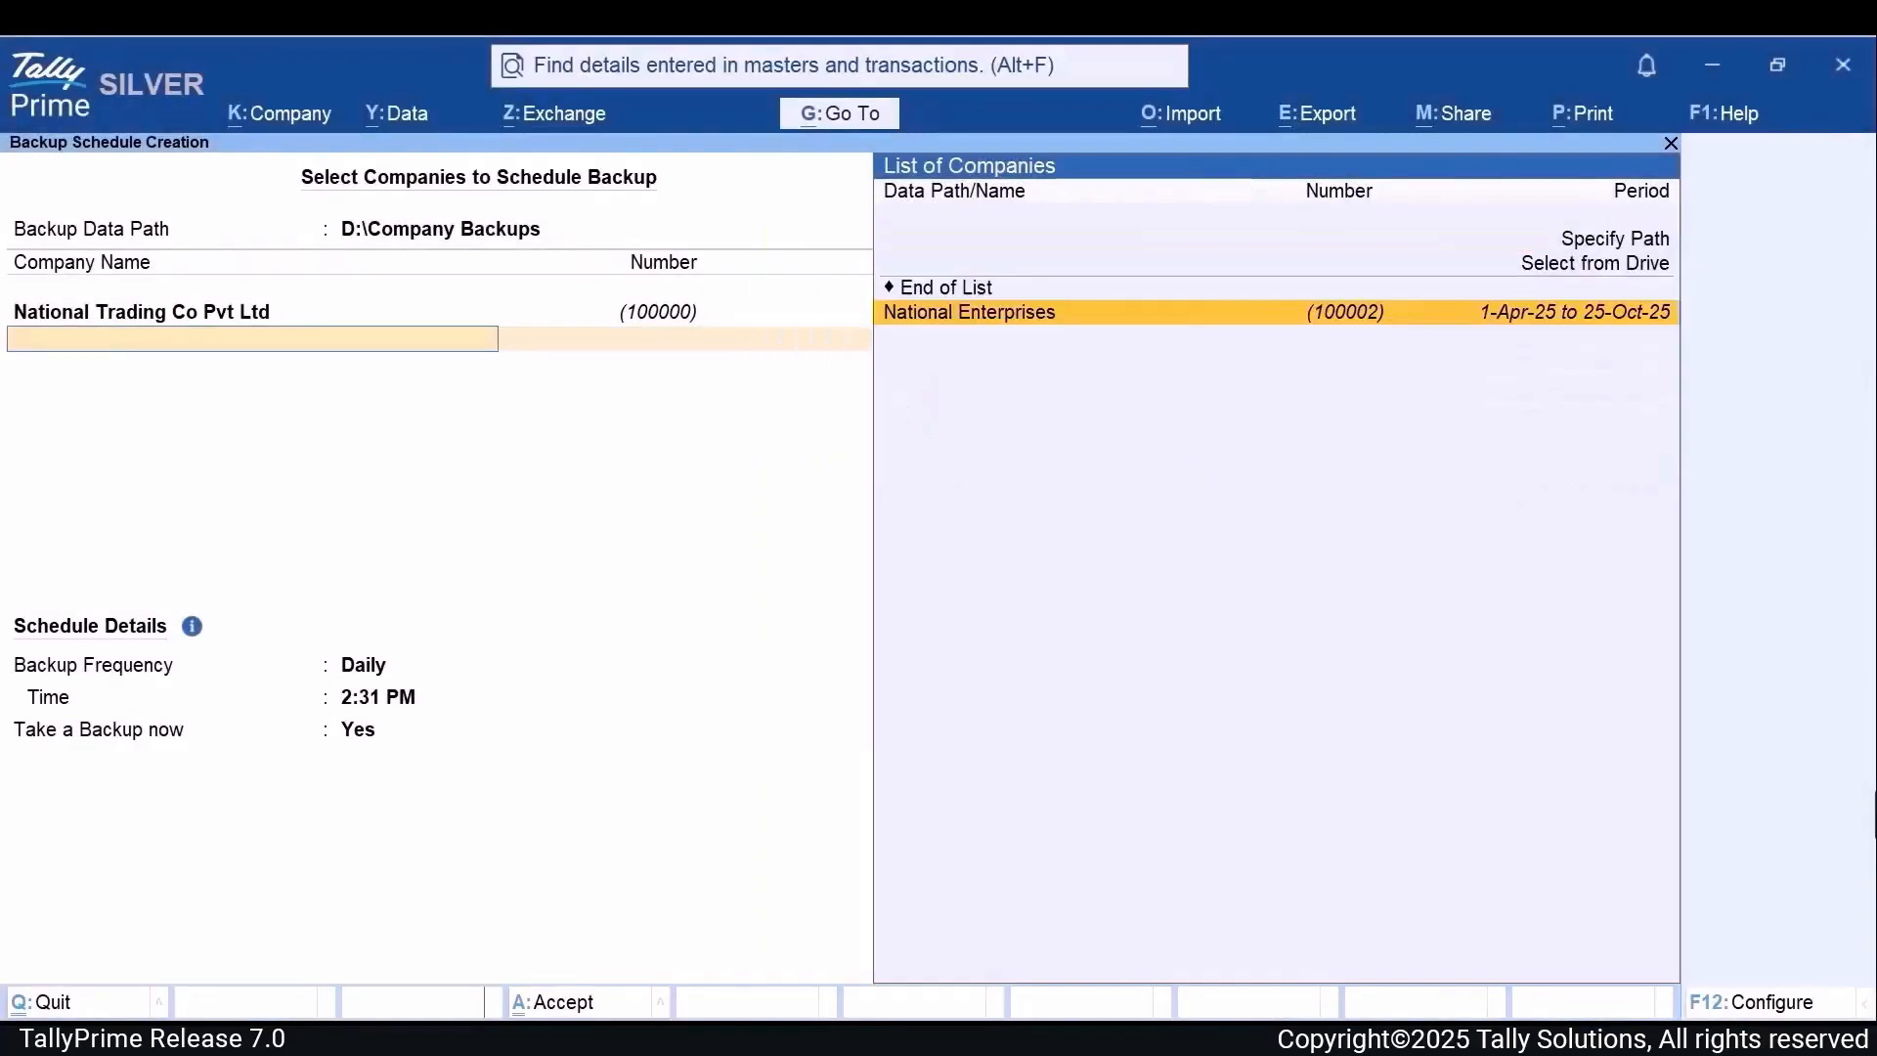
pyautogui.press('Return')
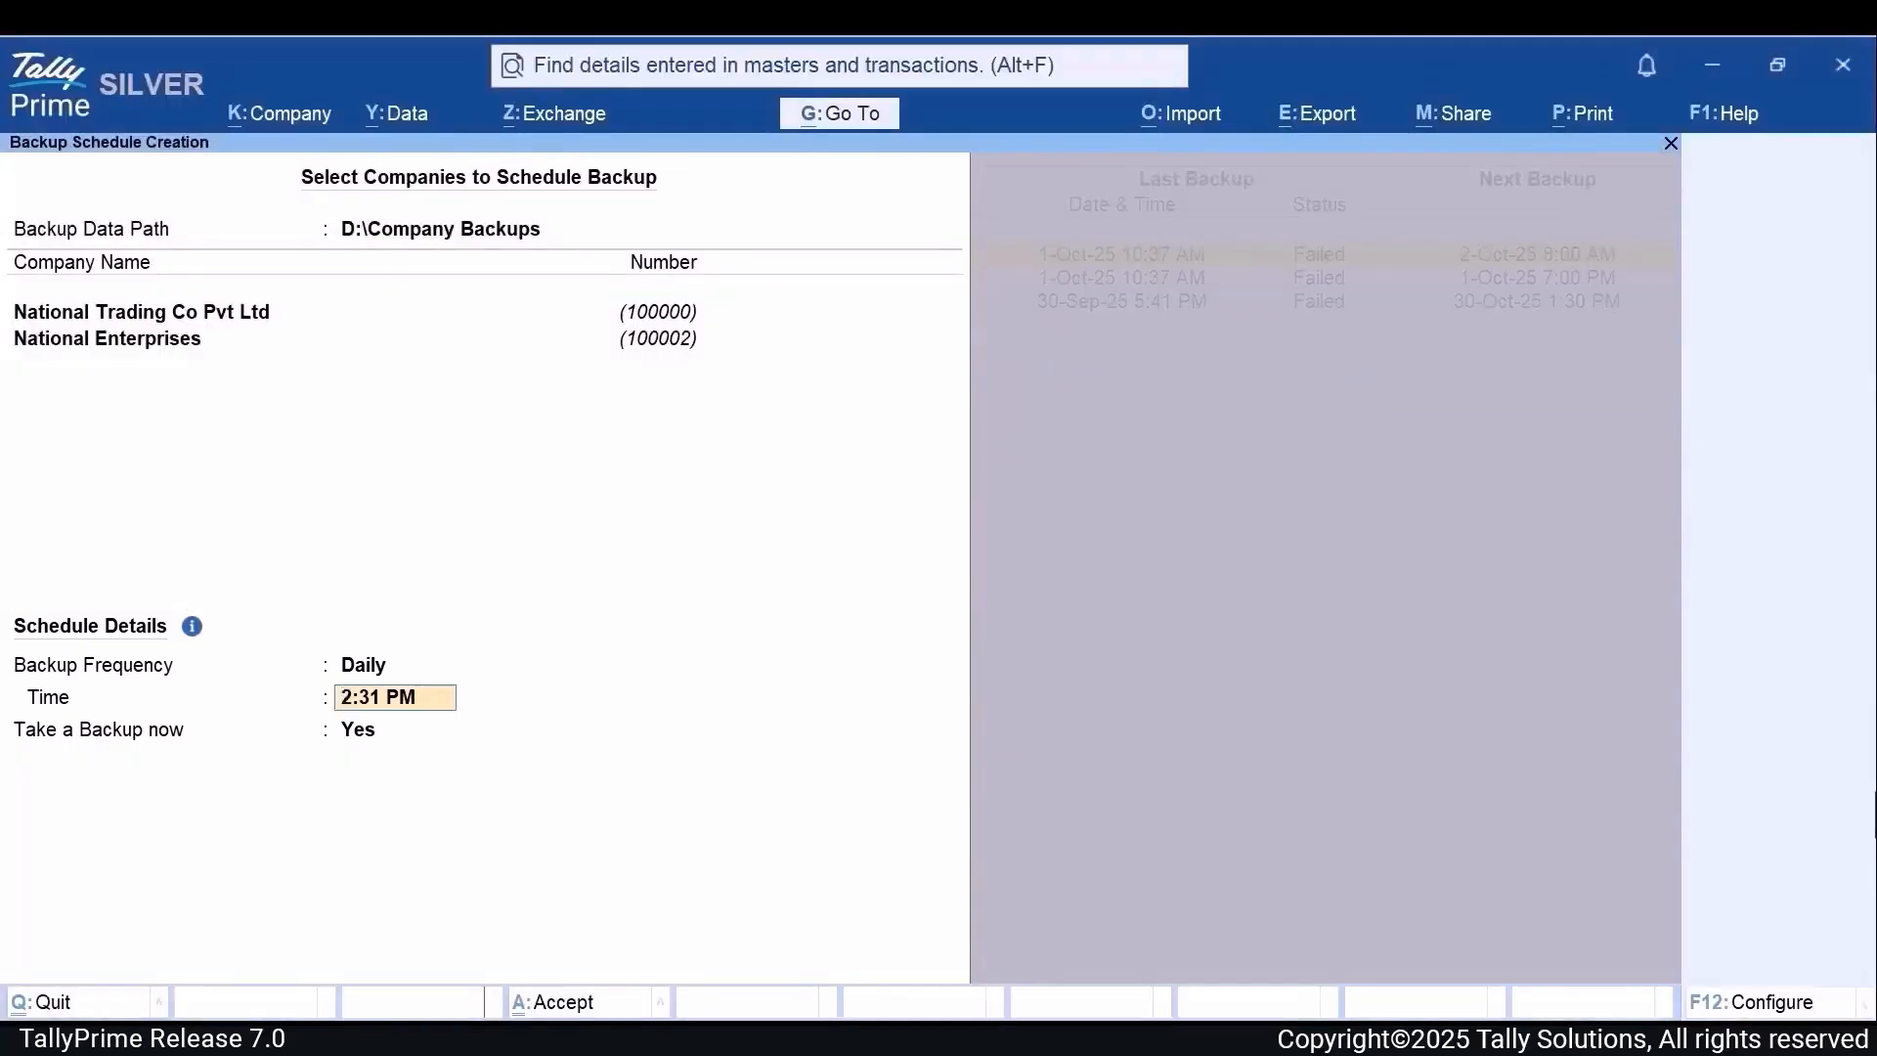
# Step: Try the Weekly backup frequency with Multiple Days as its occurrence, leaving the day selection without choosing any days
pyautogui.press('BackSpace')
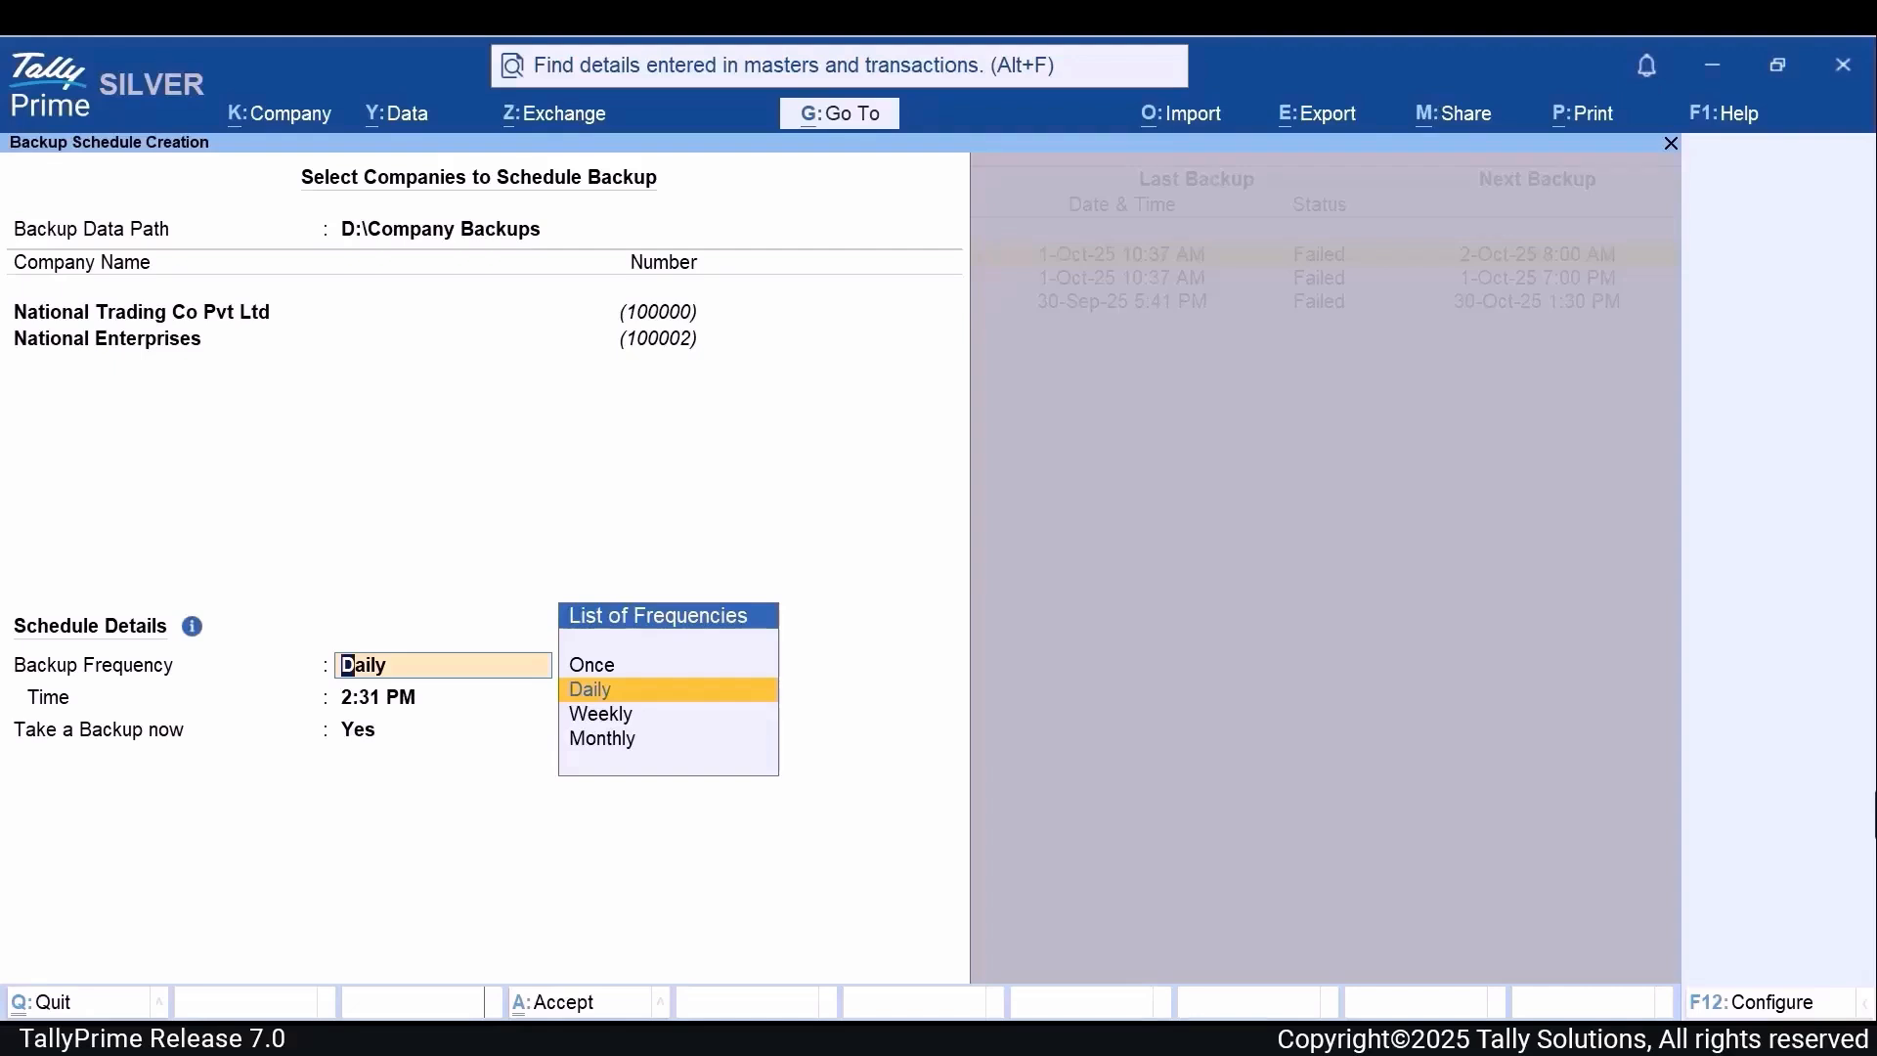
pyautogui.press('Down')
pyautogui.press('Return')
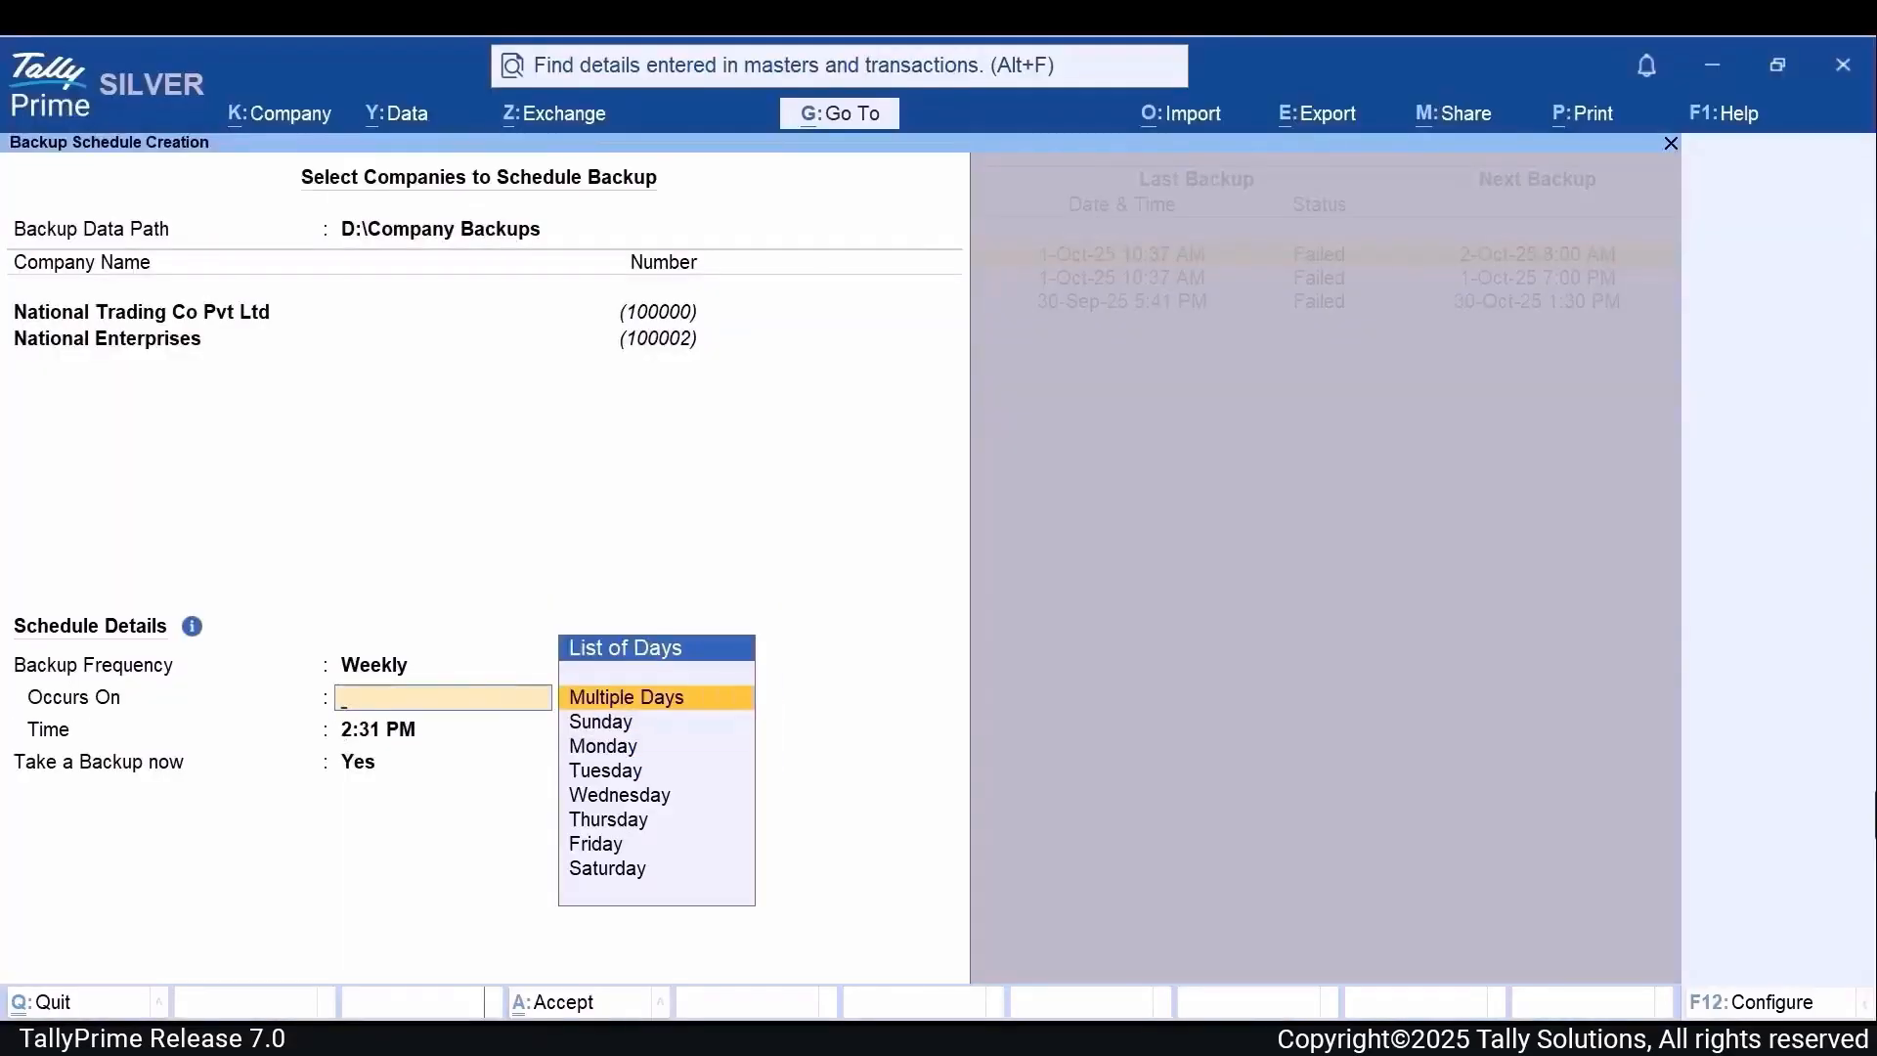
pyautogui.press('Down')
pyautogui.press('Down')
pyautogui.press('Down')
pyautogui.press('Down')
pyautogui.press('Up')
pyautogui.press('Up')
pyautogui.press('Up')
pyautogui.press('Up')
pyautogui.press('Return')
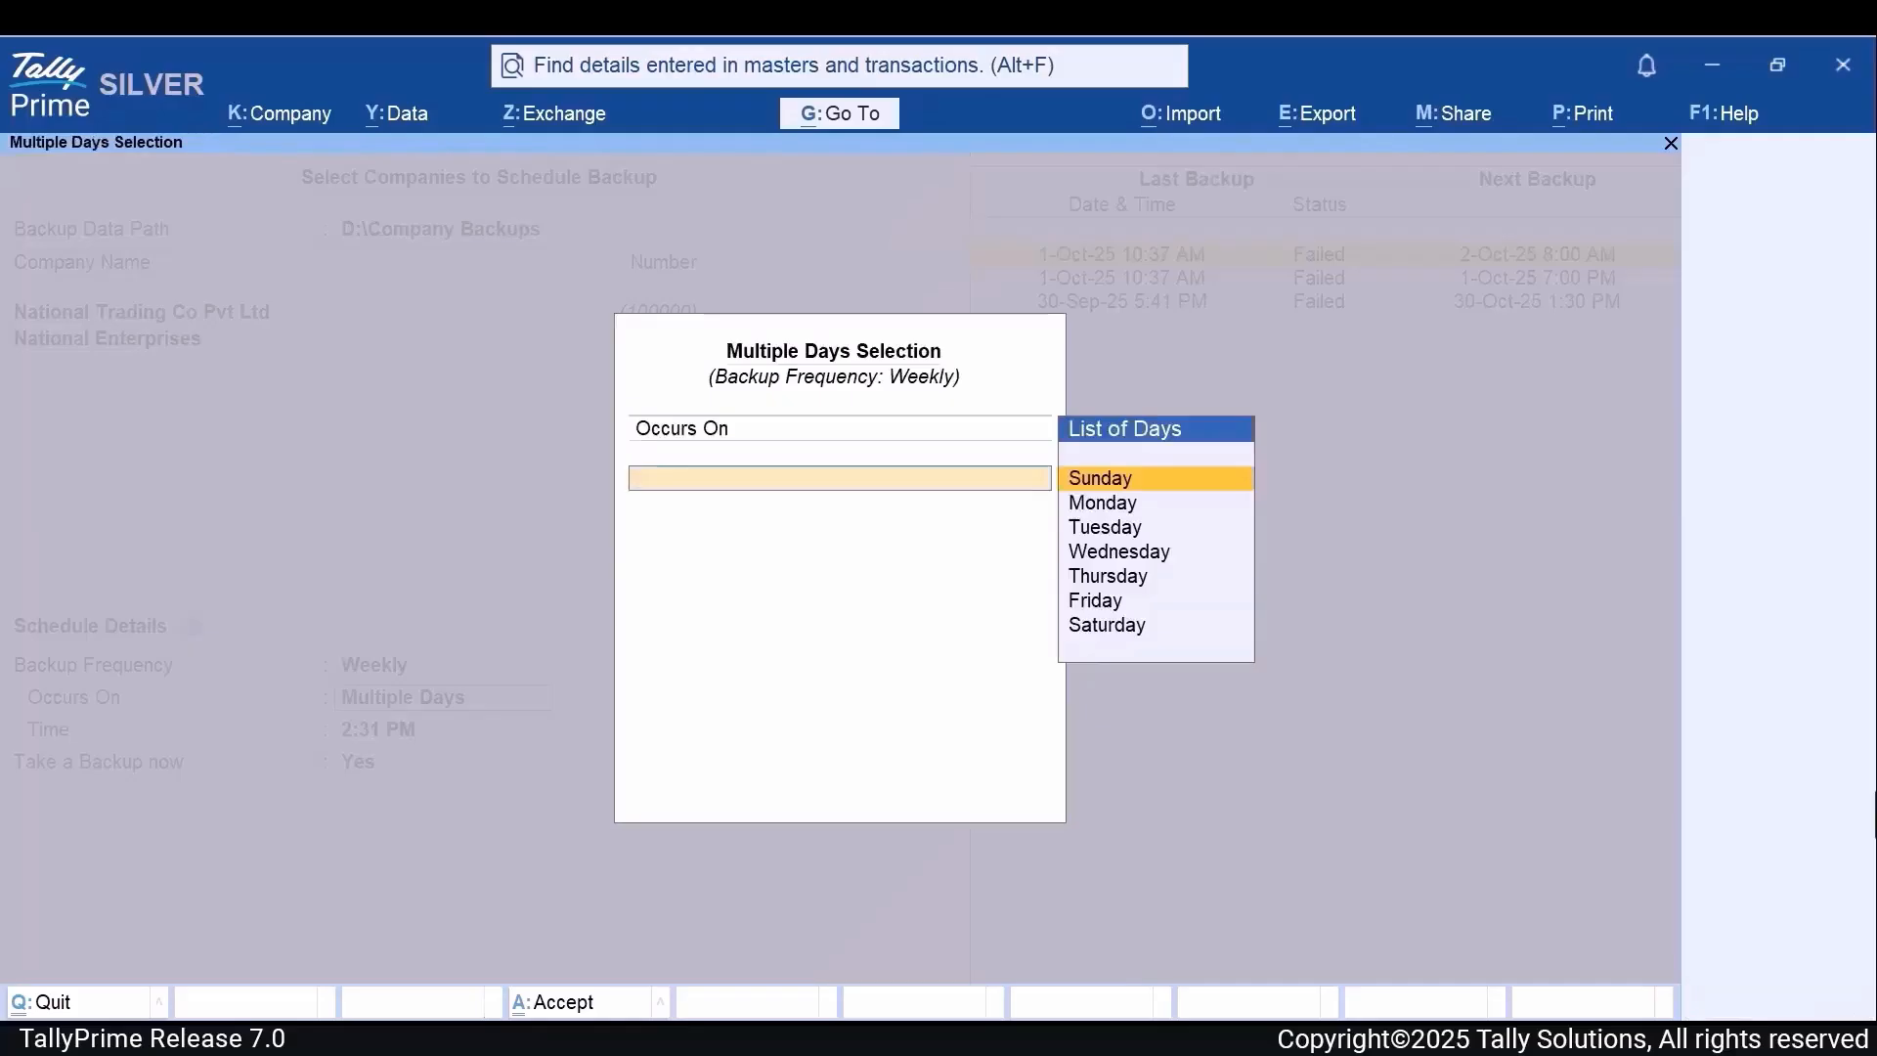
pyautogui.press('Escape')
pyautogui.press('Return')
# Step: Try the Monthly backup frequency with Multiple Dates as its occurrence, leaving the date selection without choosing any dates
pyautogui.press('BackSpace')
pyautogui.press('Down')
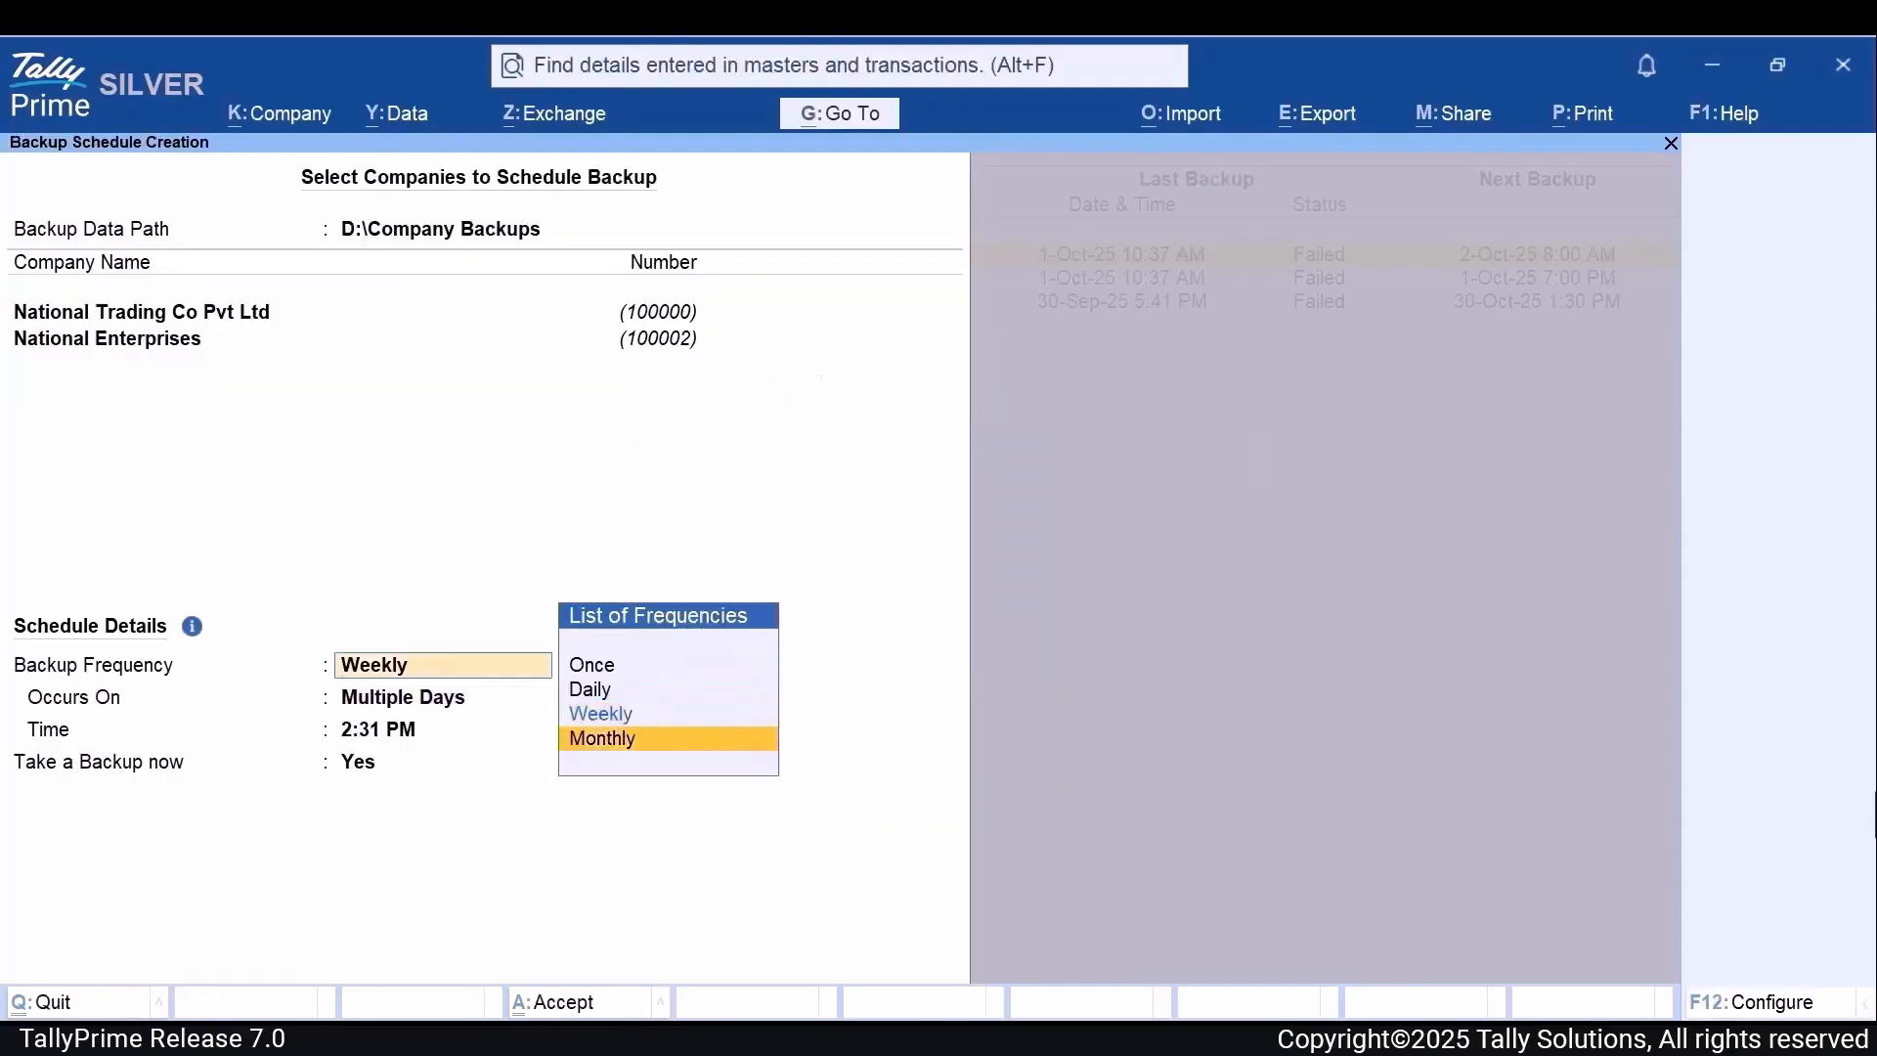
pyautogui.press('Return')
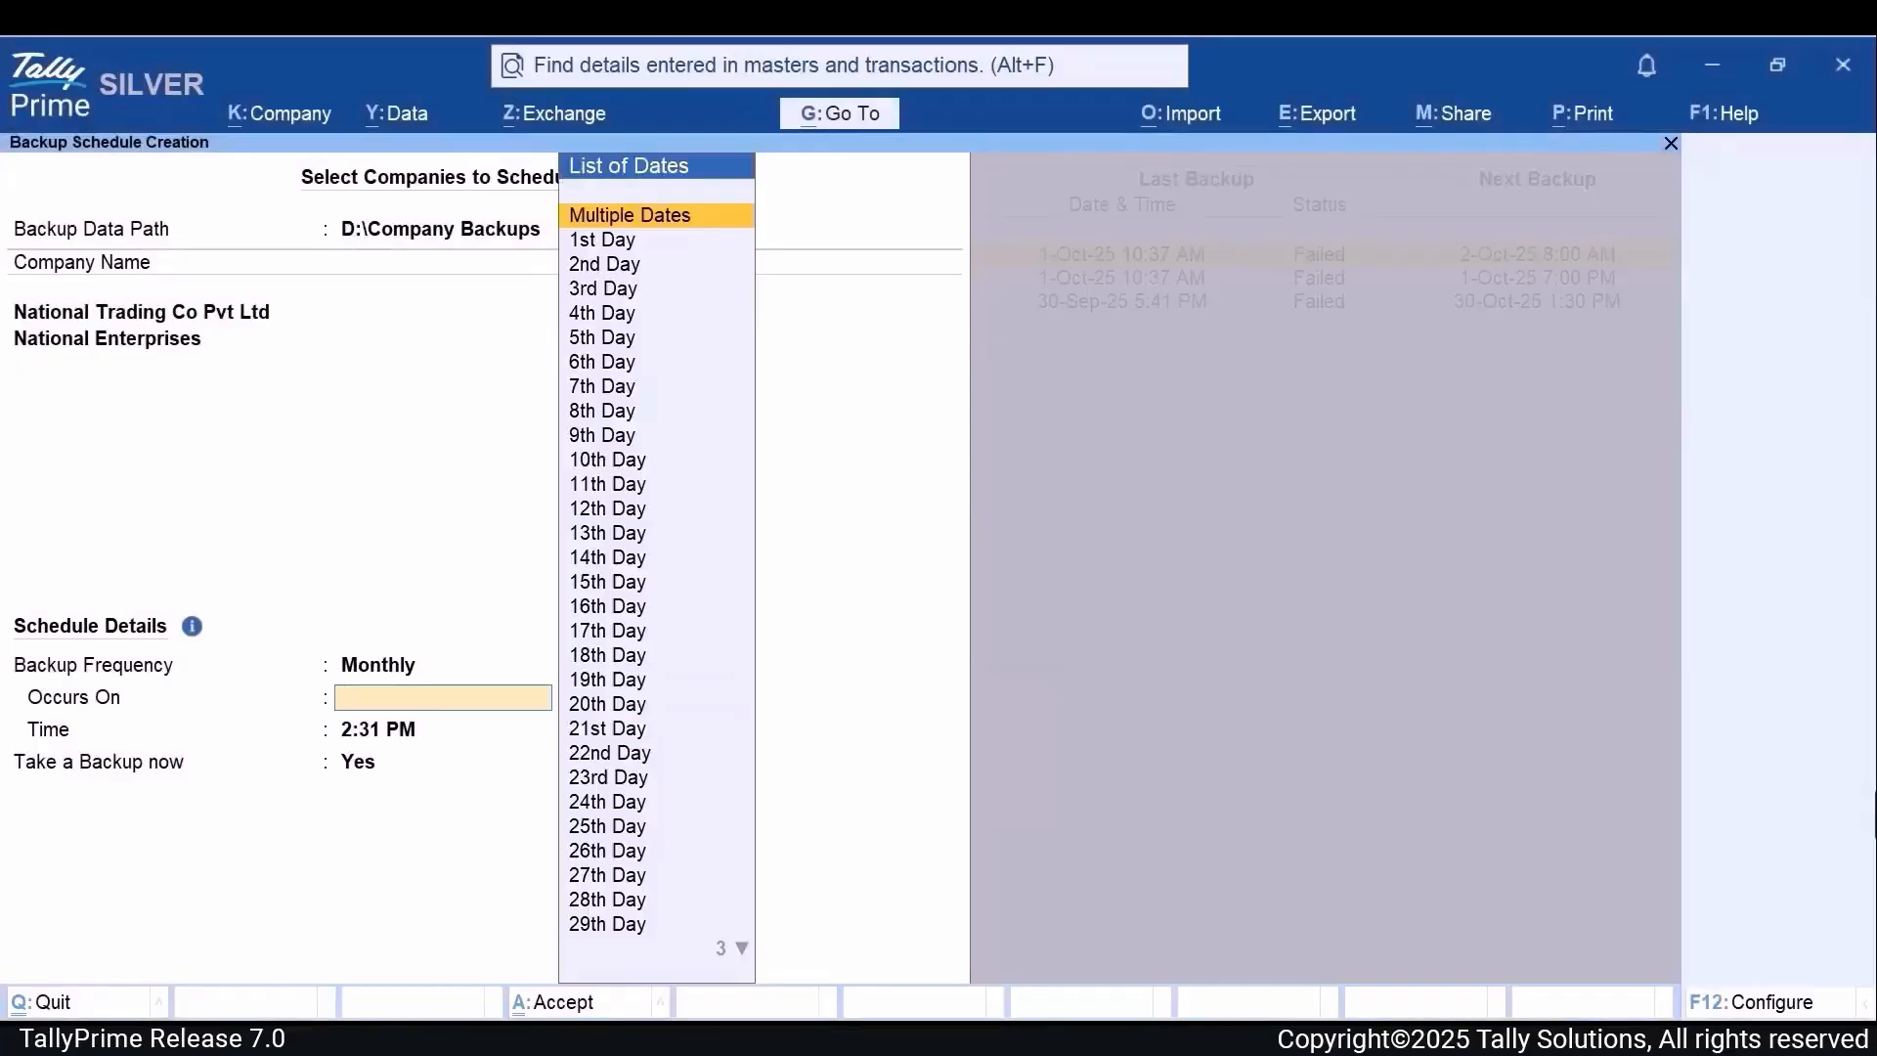
pyautogui.press('Return')
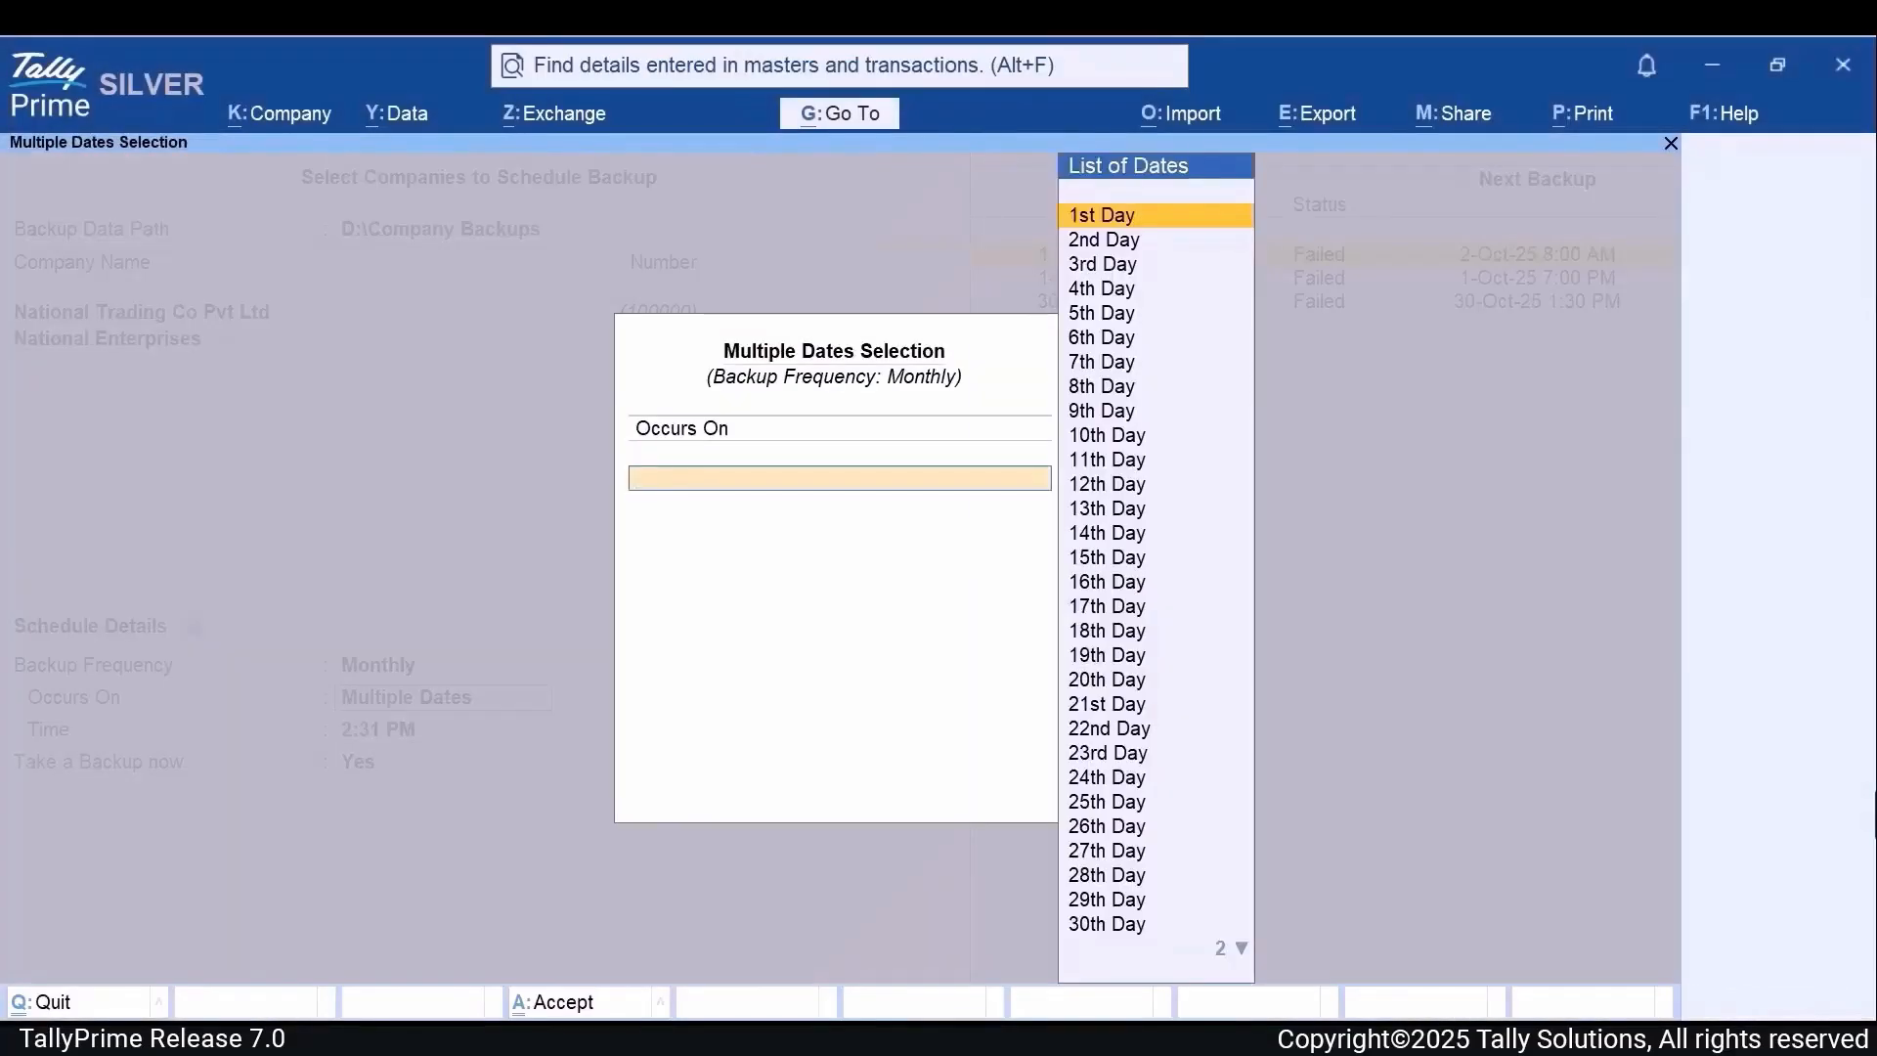
pyautogui.press('Escape')
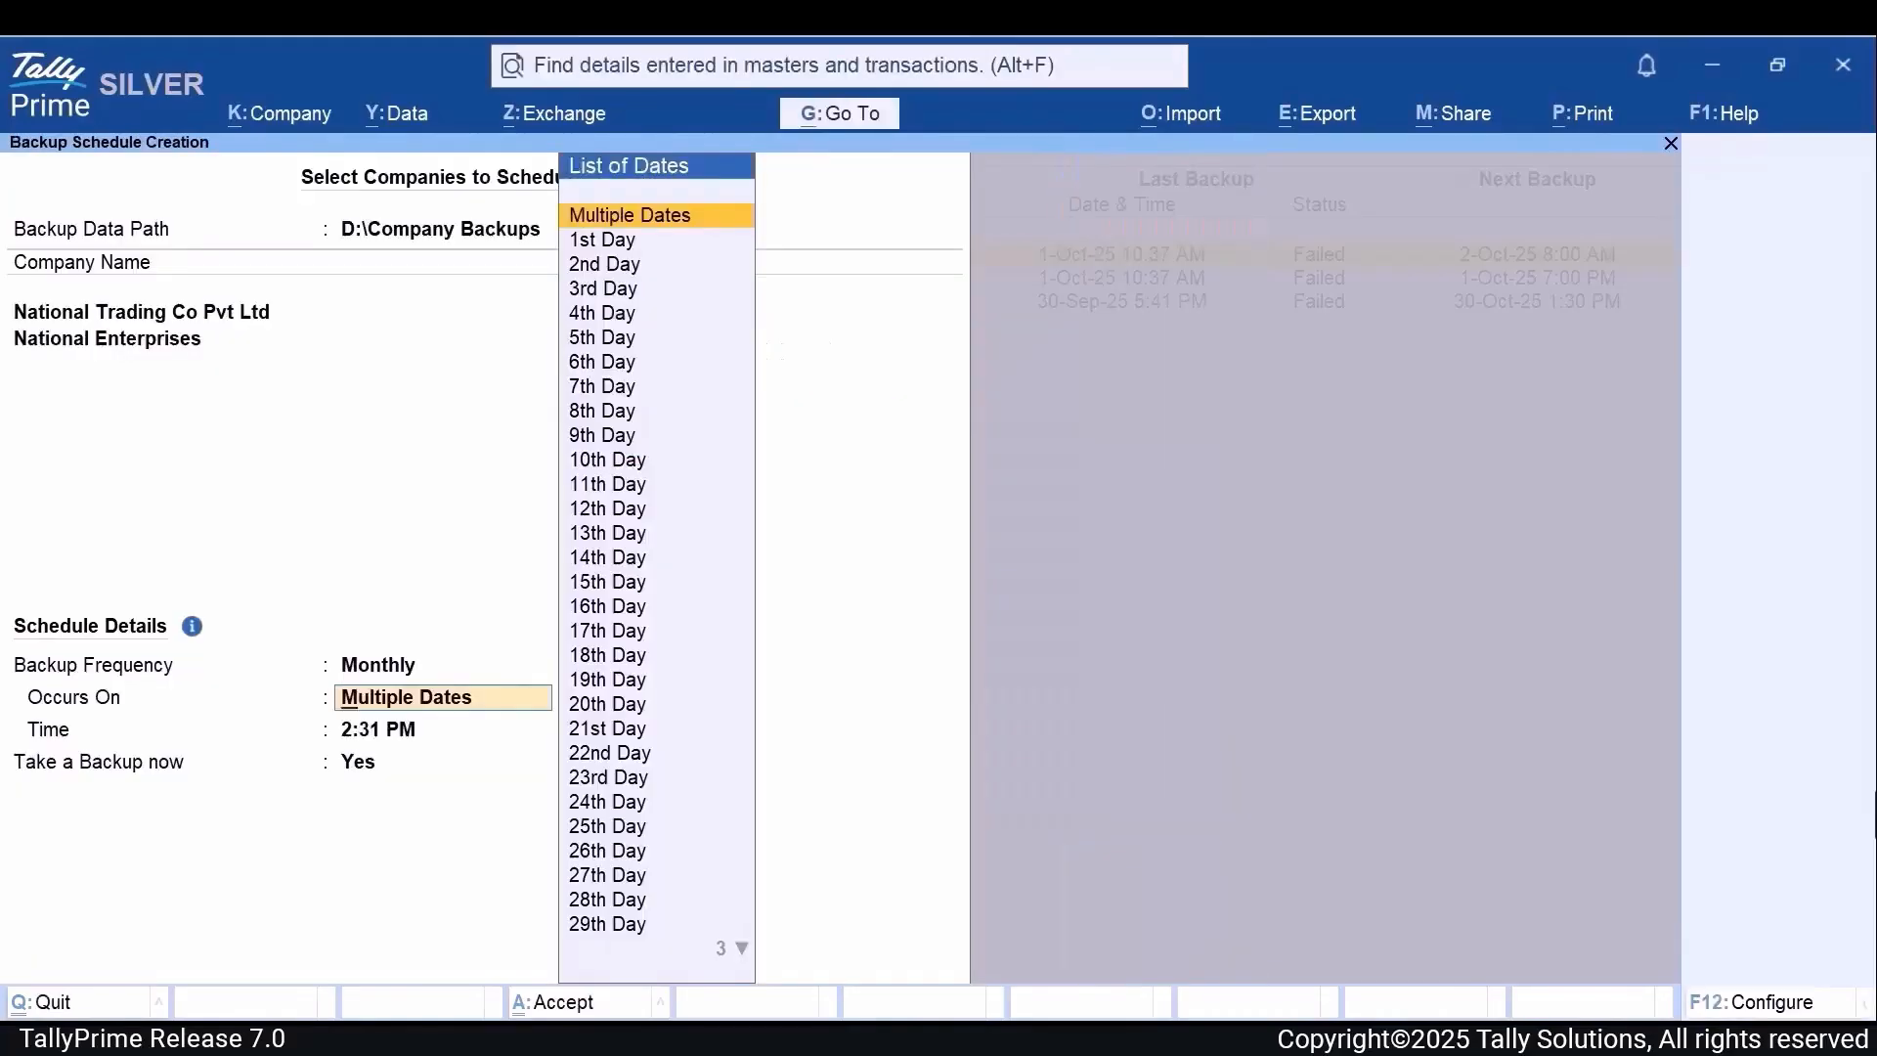
# Step: Set the backup frequency to Daily and the backup time to 7:00 PM
pyautogui.press('BackSpace')
pyautogui.press('Up')
pyautogui.press('Up')
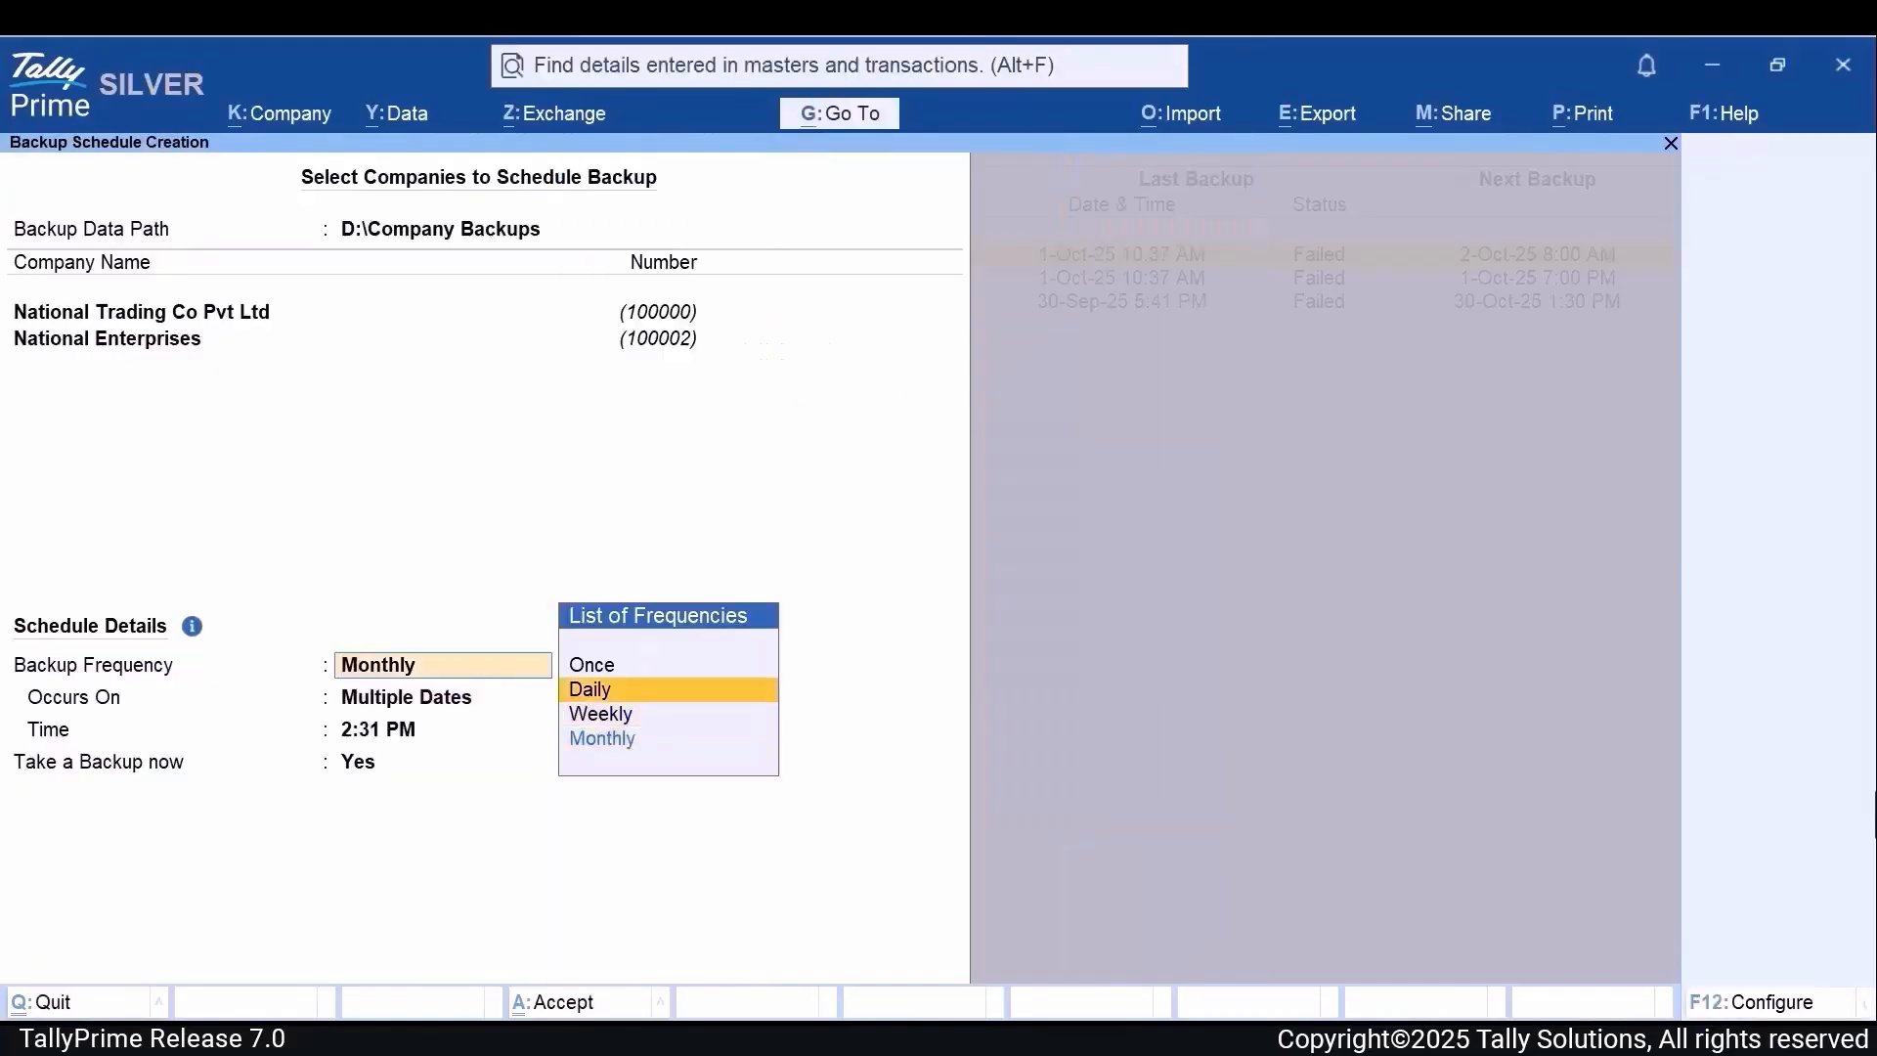
pyautogui.press('Return')
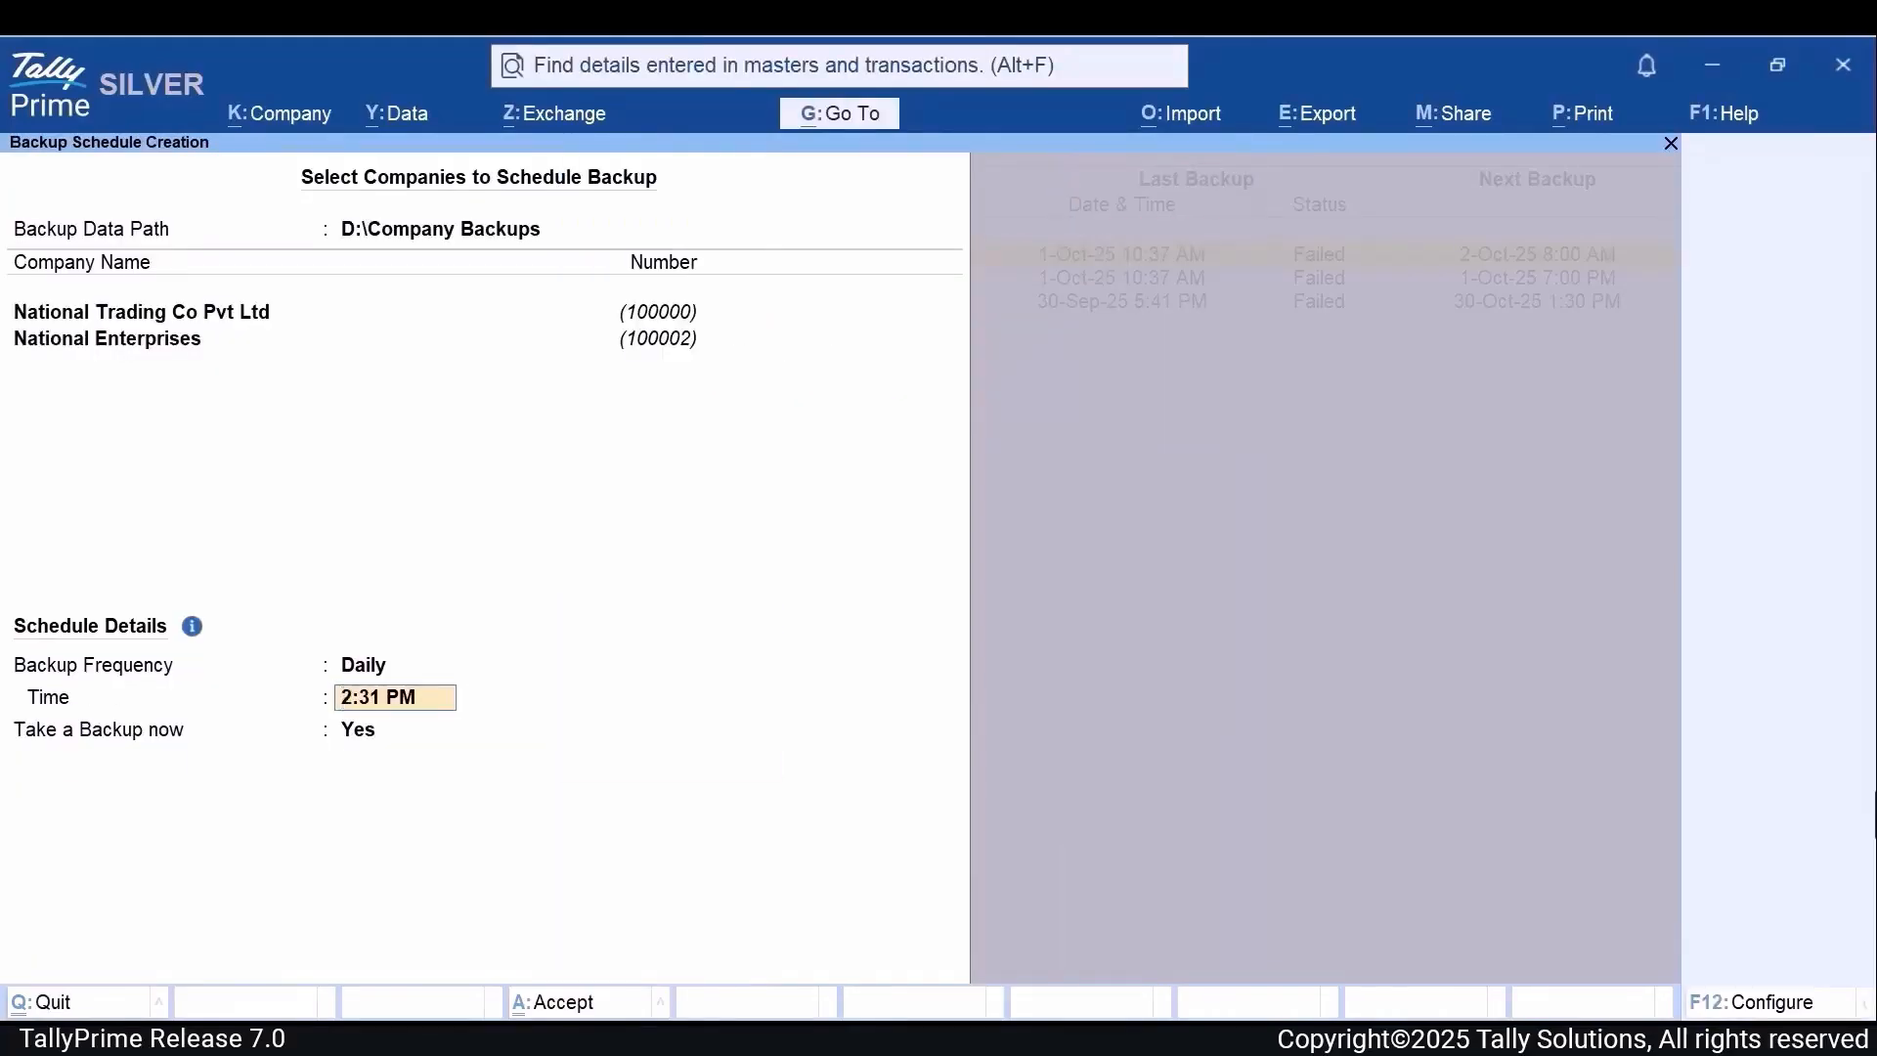
pyautogui.write('7')
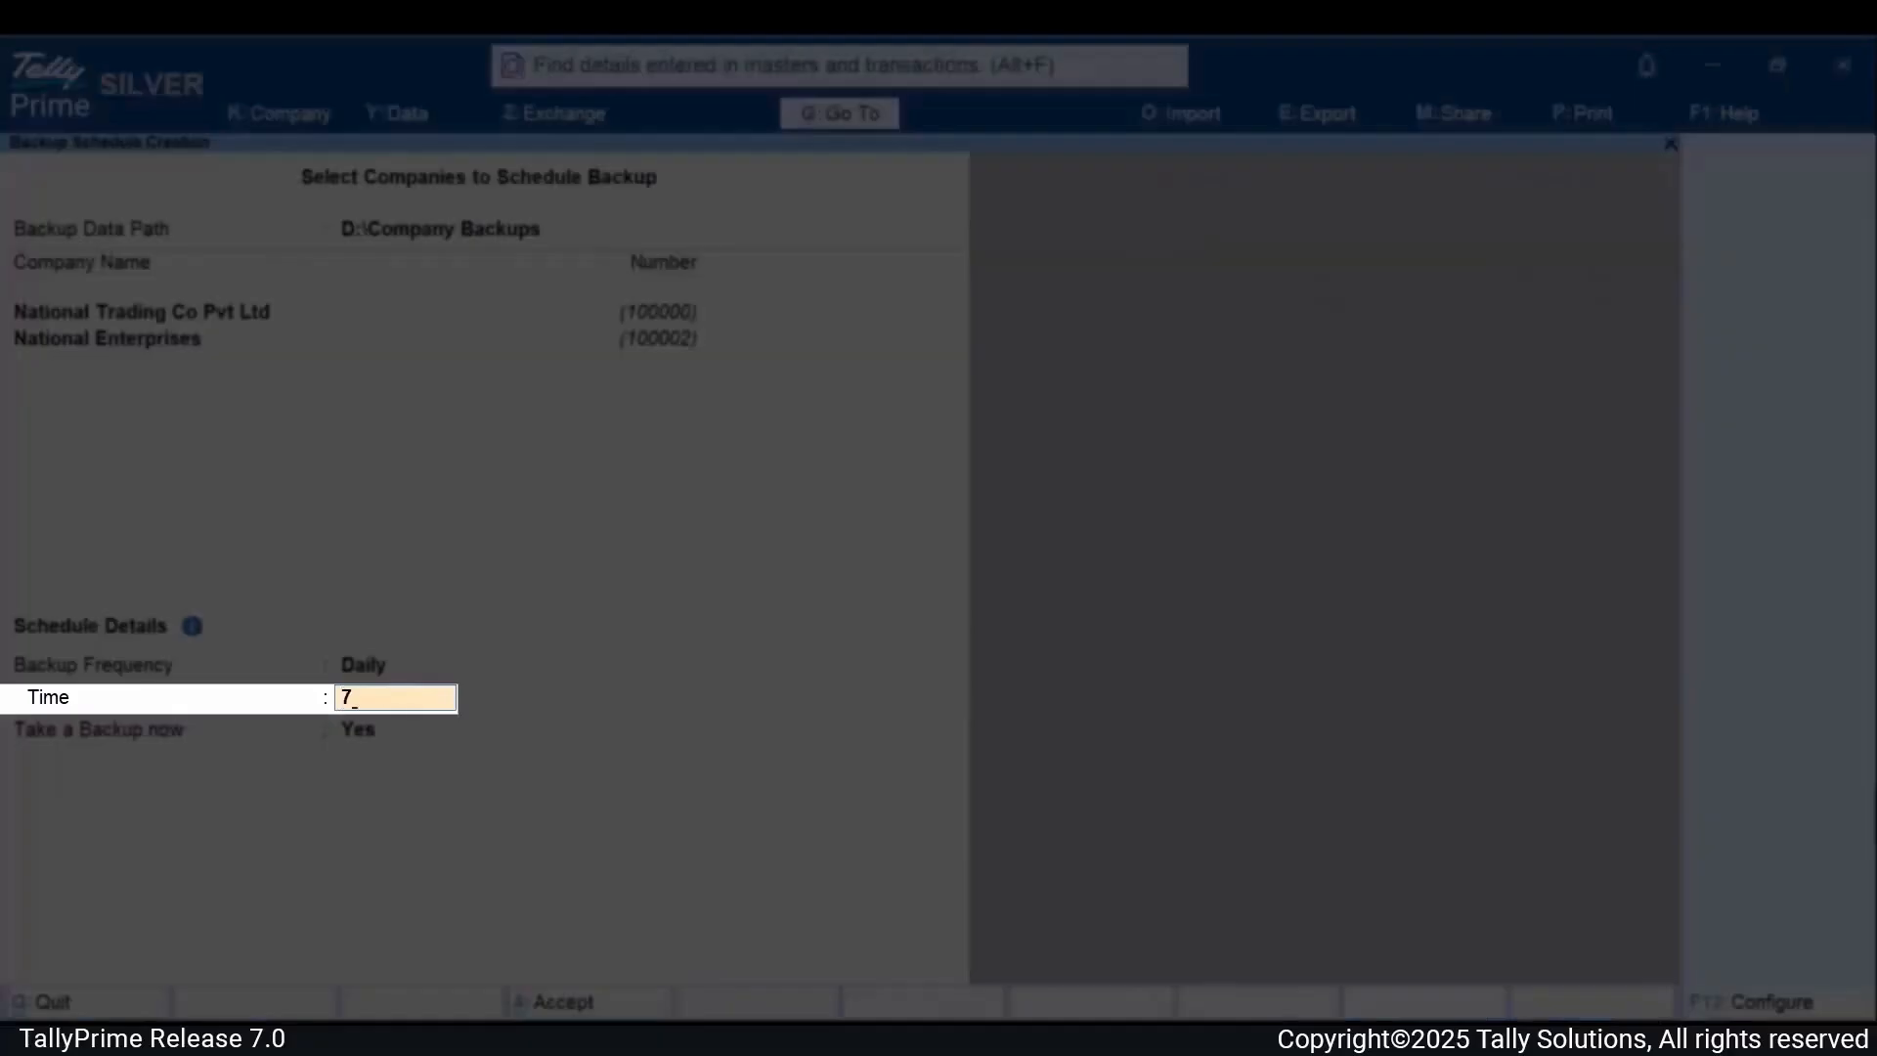
pyautogui.write(':00pm')
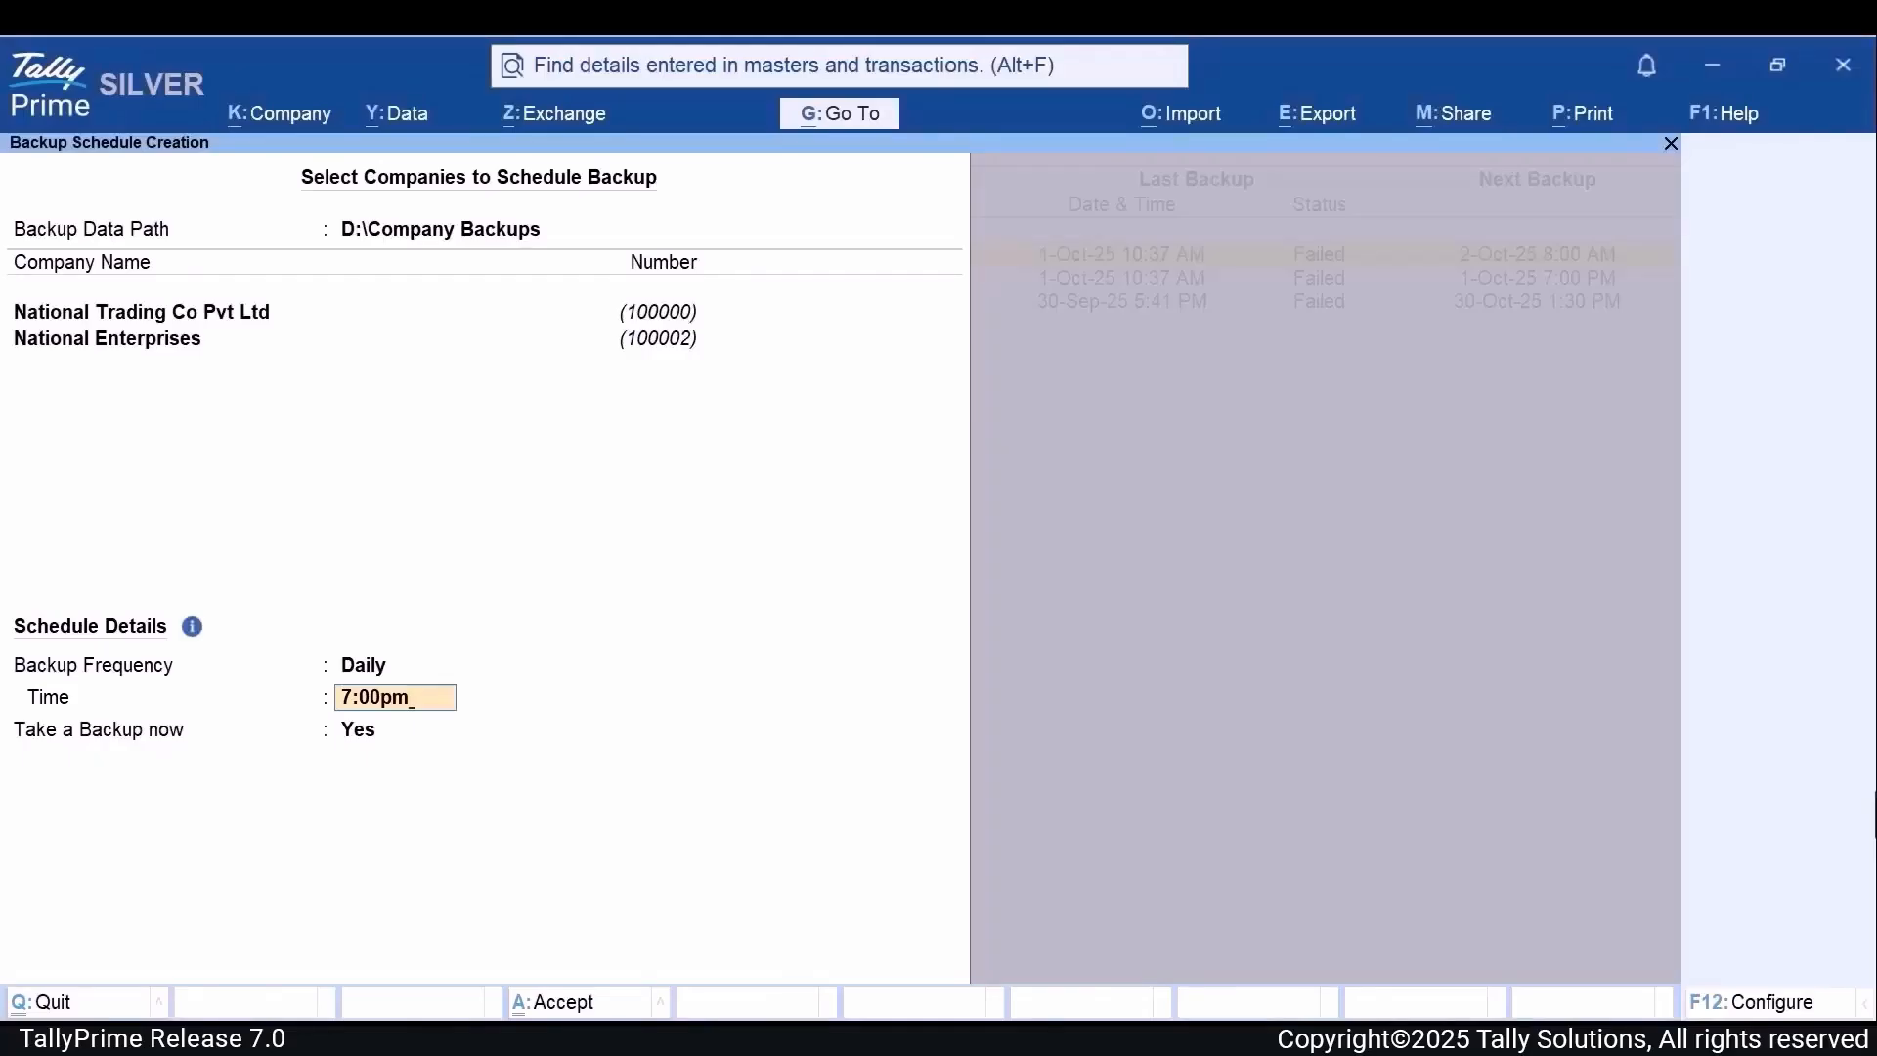
pyautogui.press('Return')
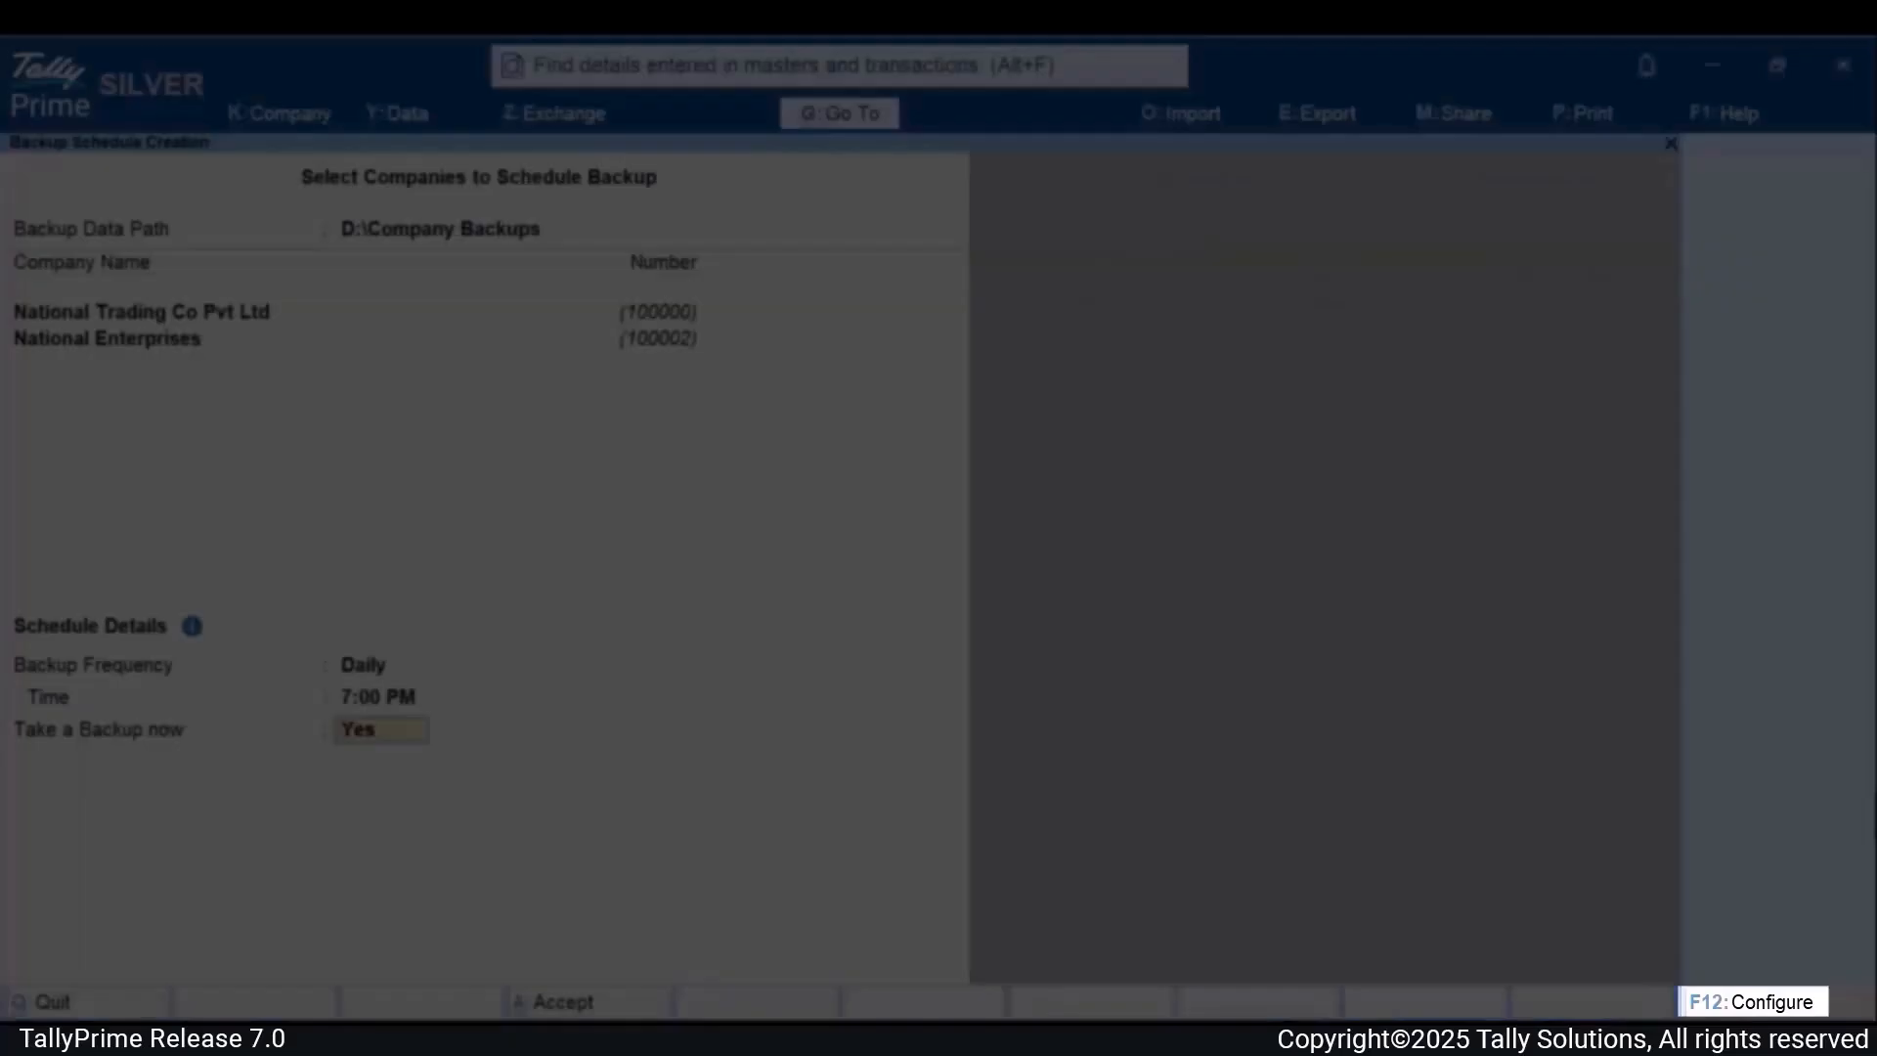
# Step: Enable the Provide Method of Backup option in the backup schedule's configuration
pyautogui.press('F12')
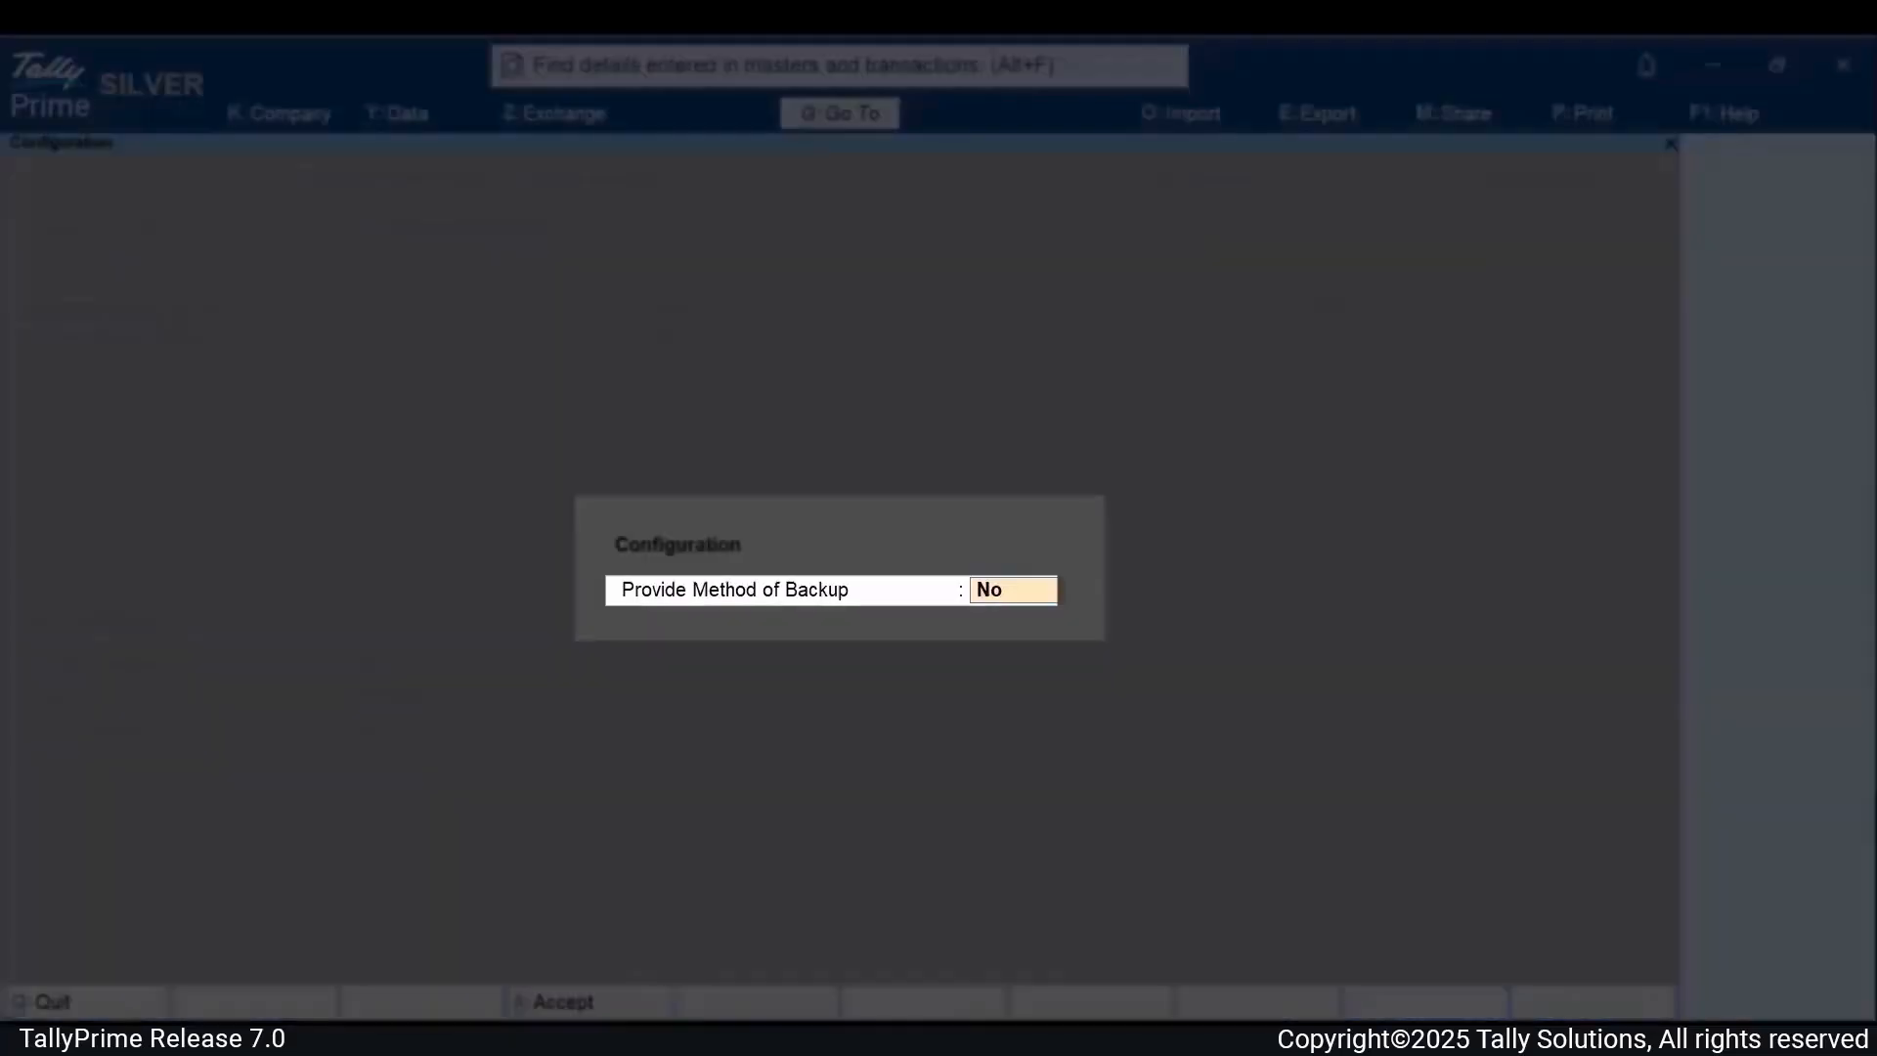
pyautogui.write('yes')
pyautogui.press('Return')
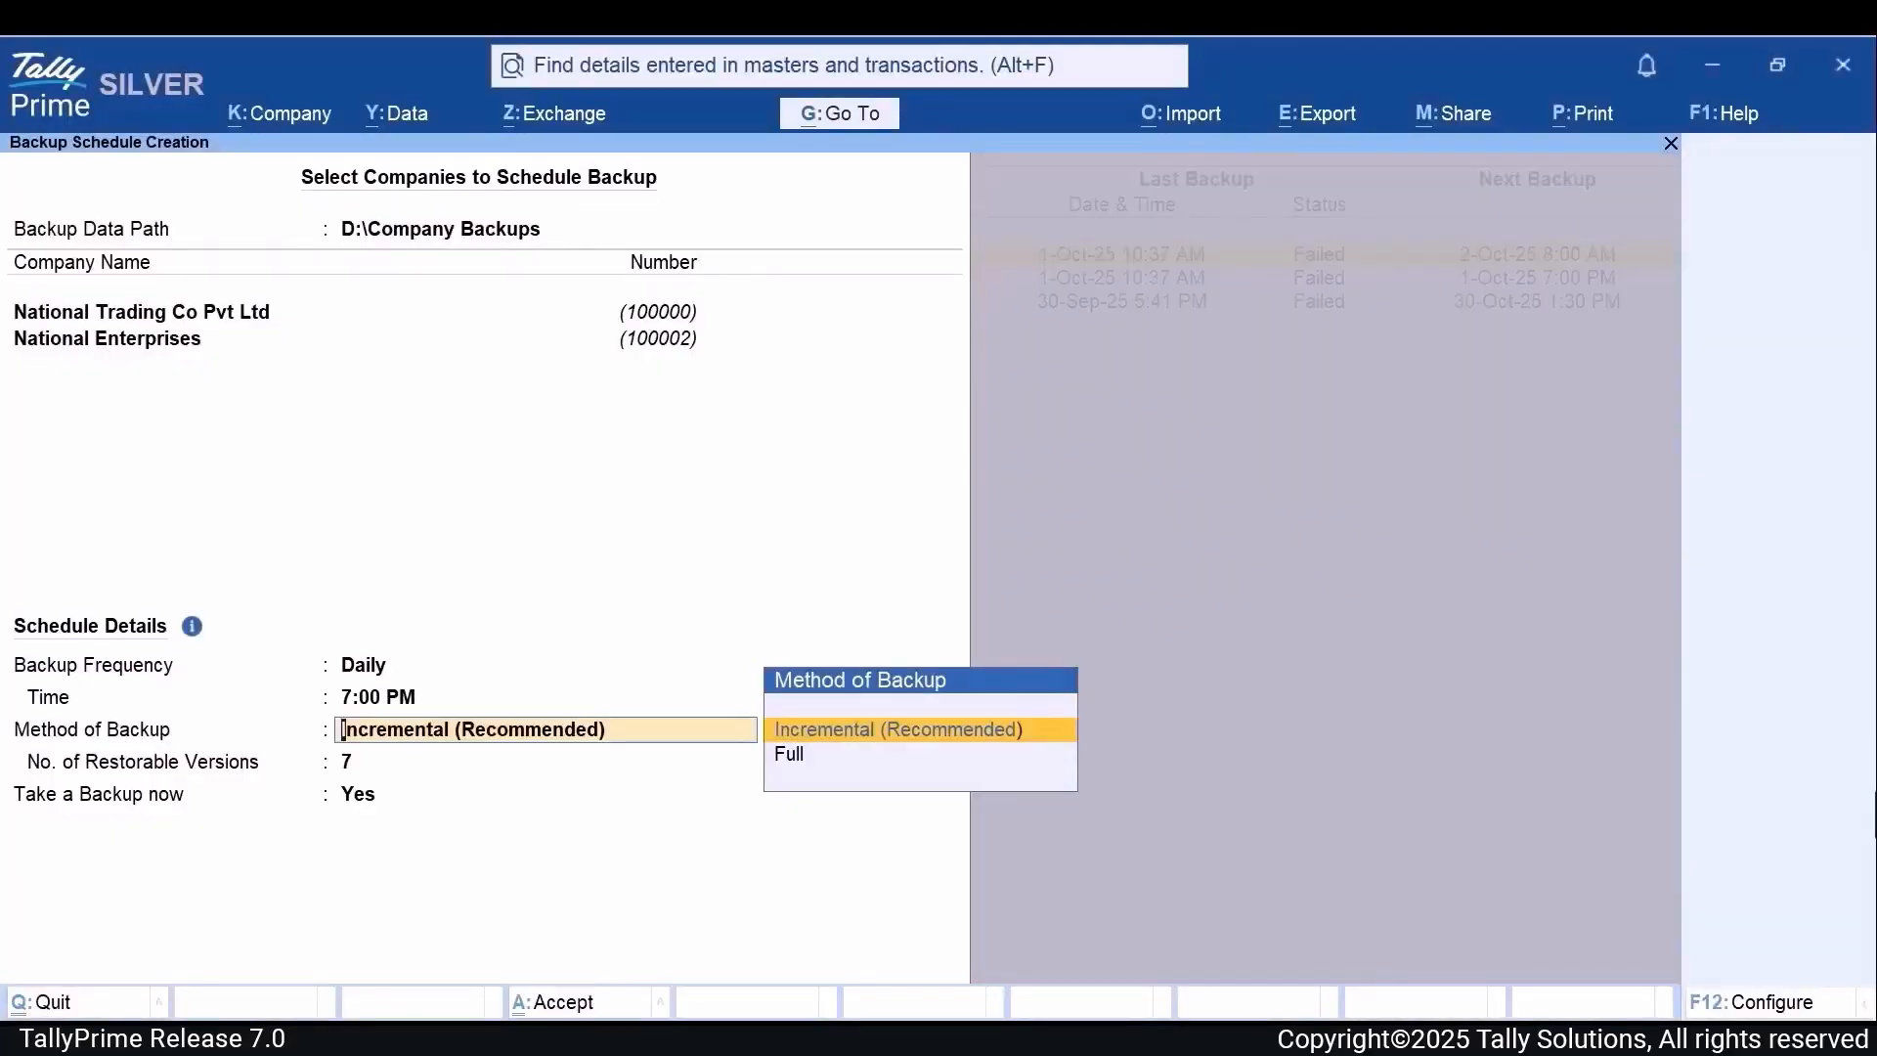
# Step: Keep the Incremental (Recommended) method, 7 restorable versions and Yes for taking a backup now, and save the schedule
pyautogui.press('Return')
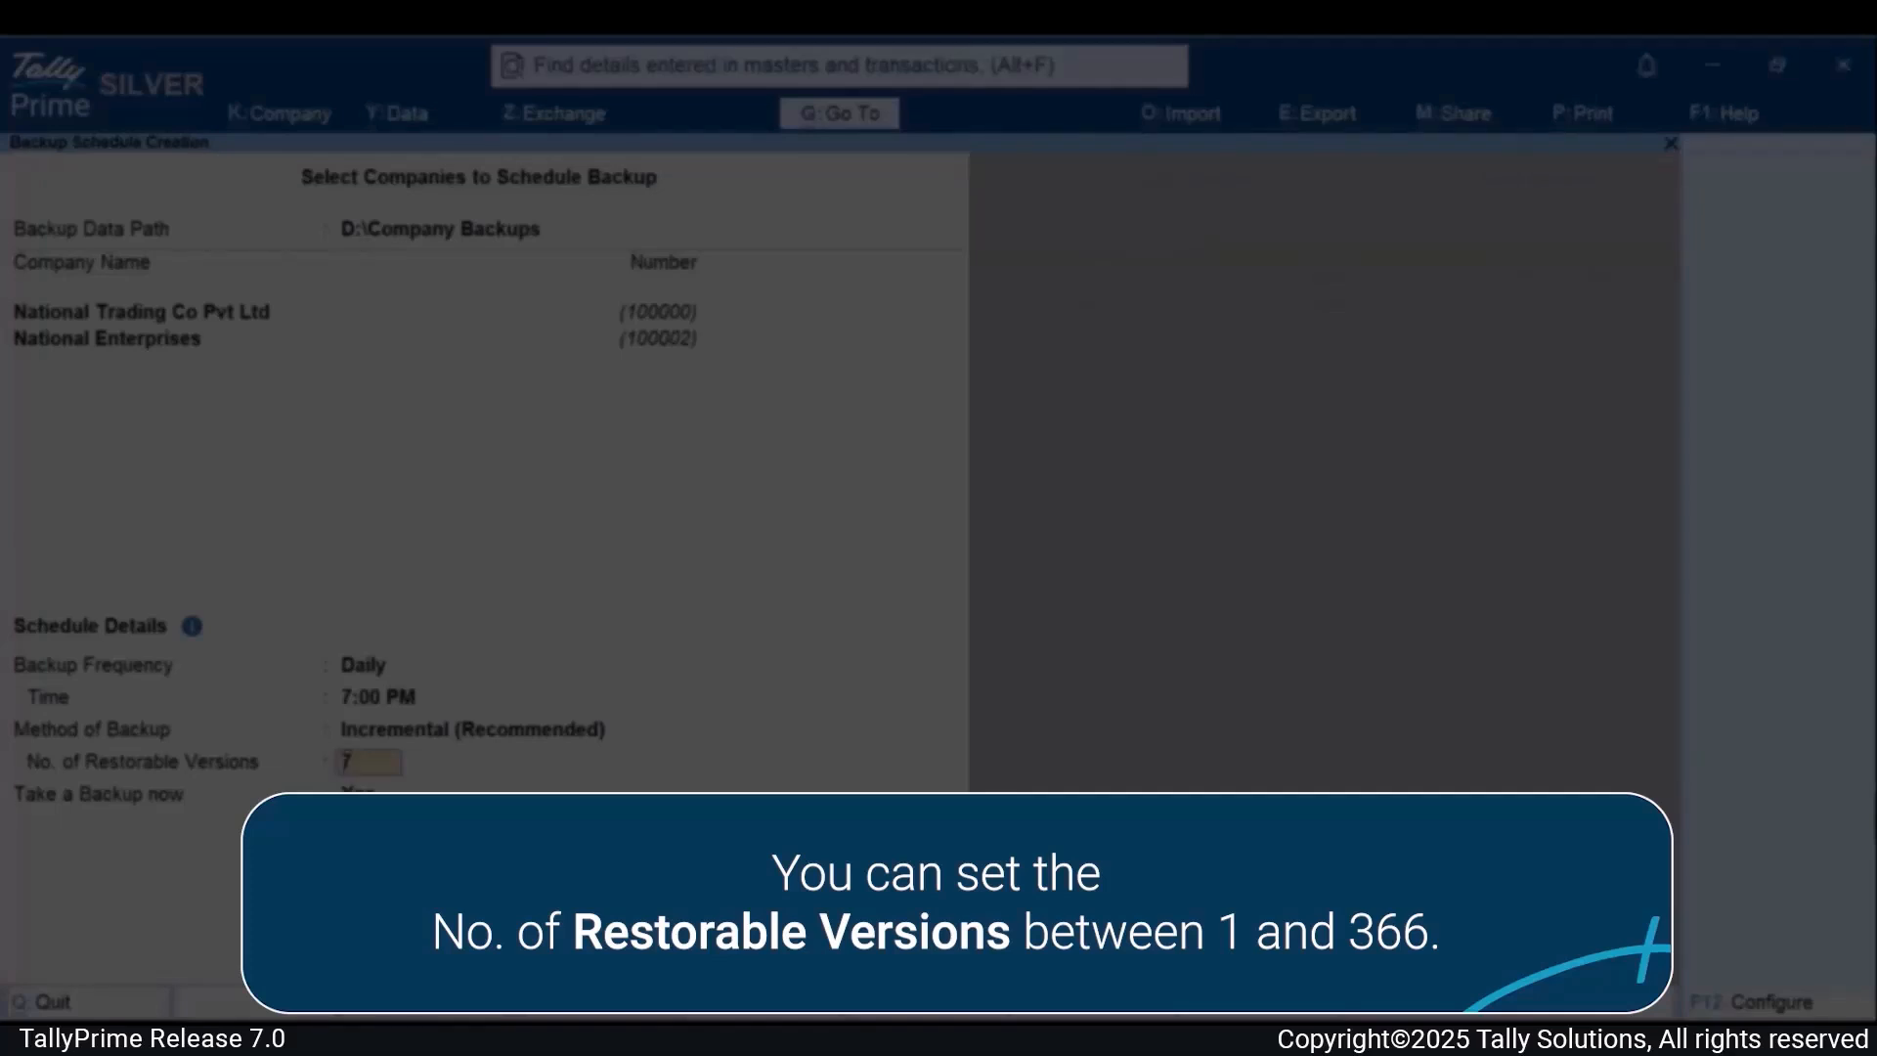
pyautogui.press('Return')
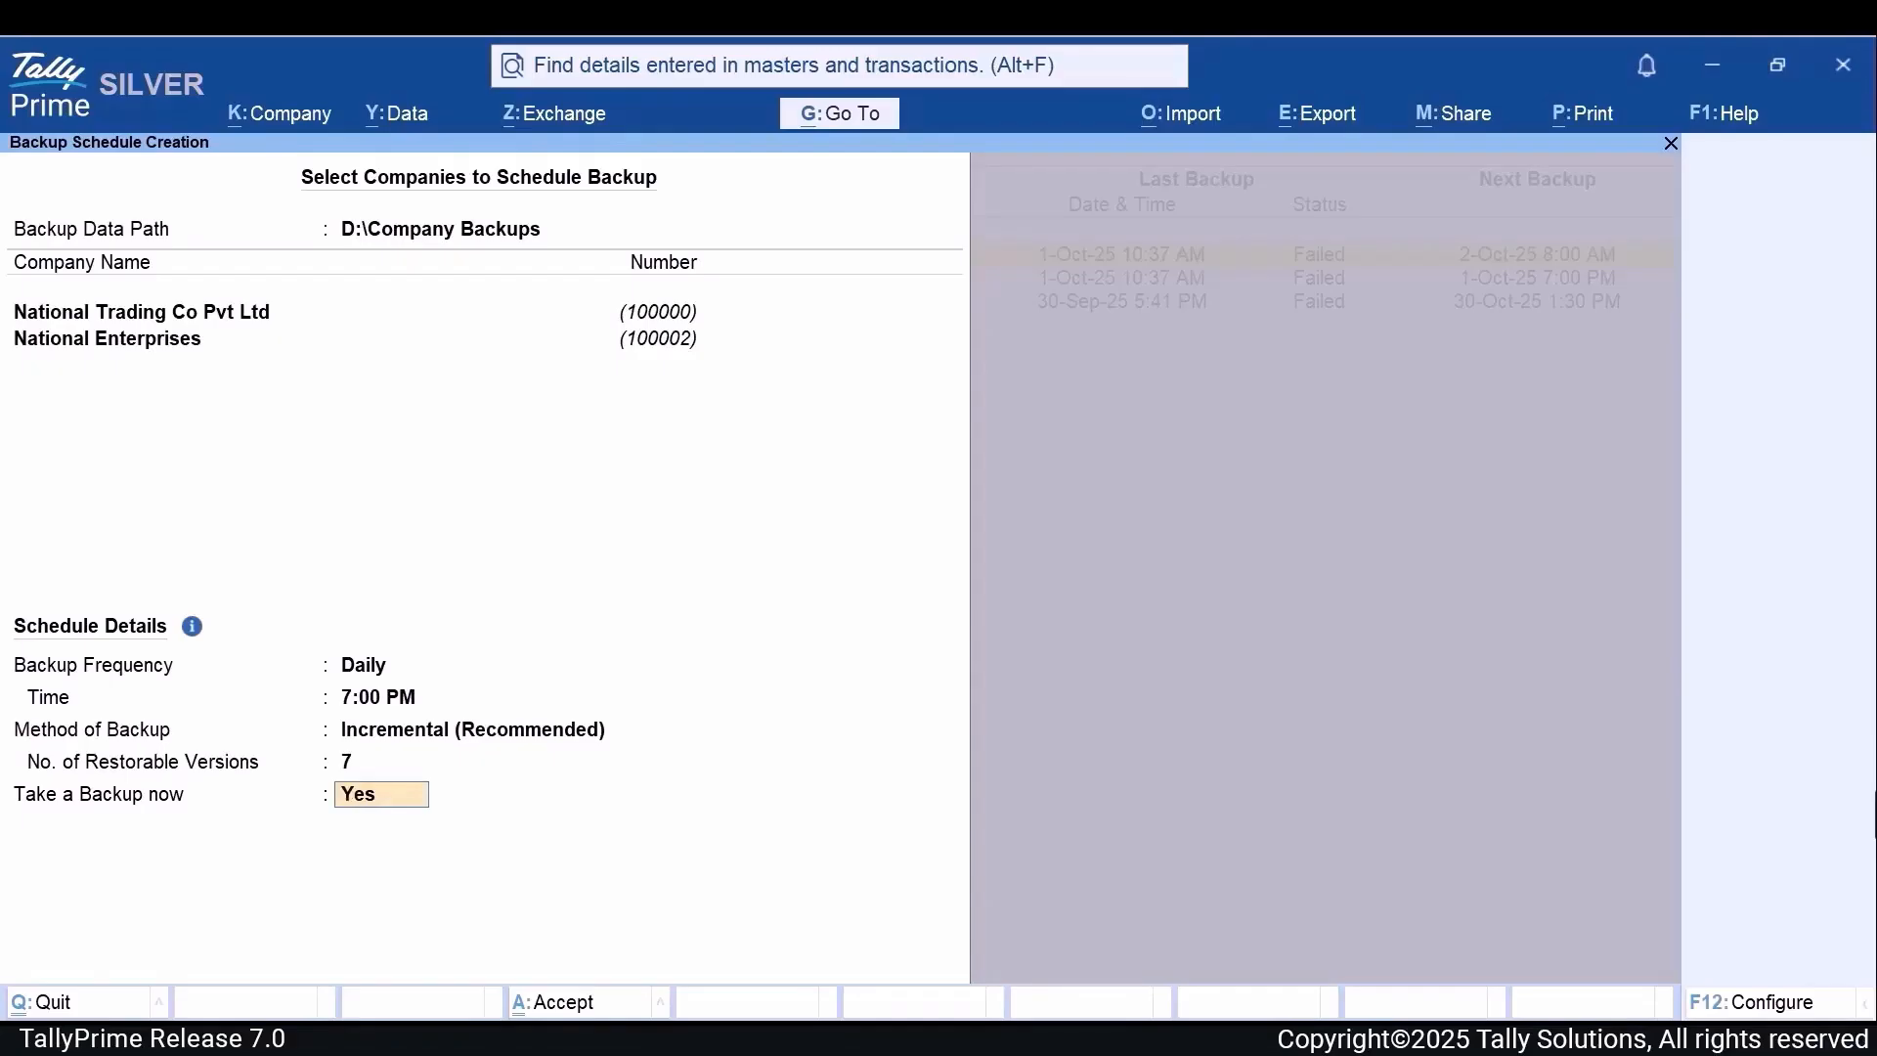
pyautogui.press('Return')
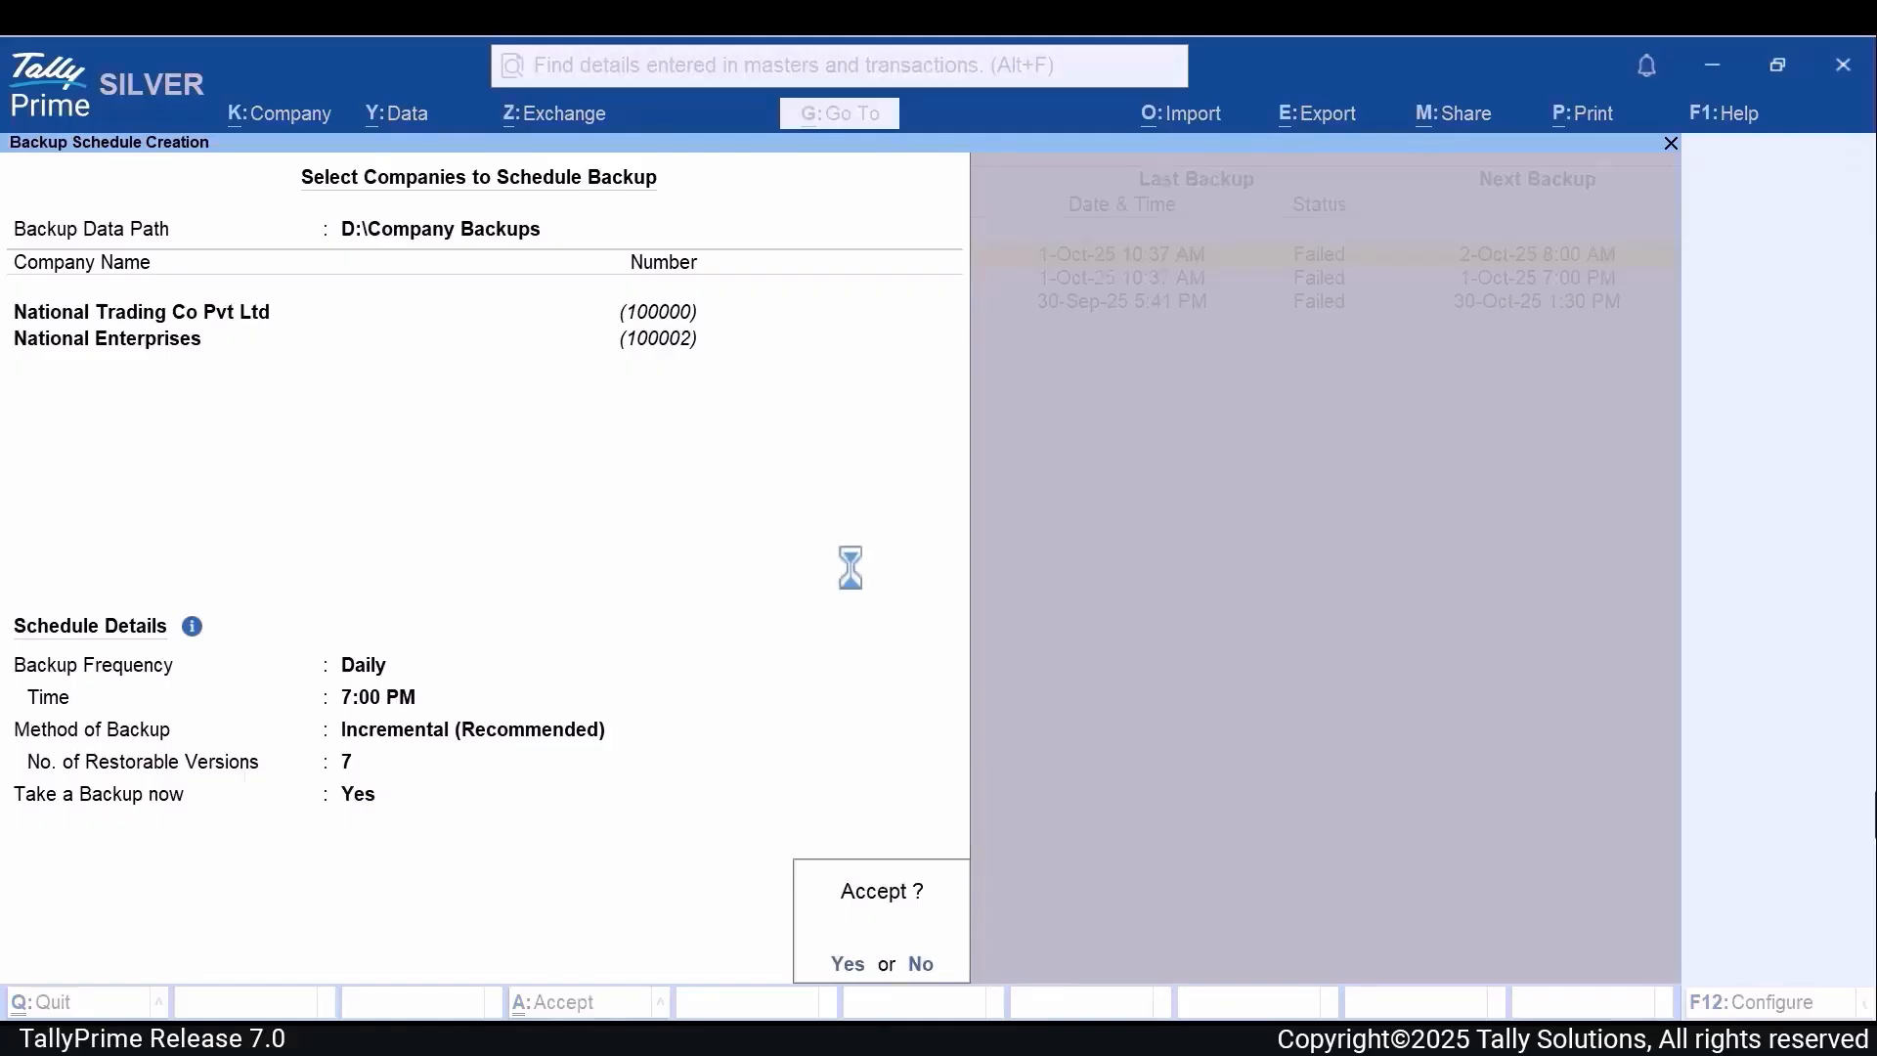
pyautogui.press('Return')
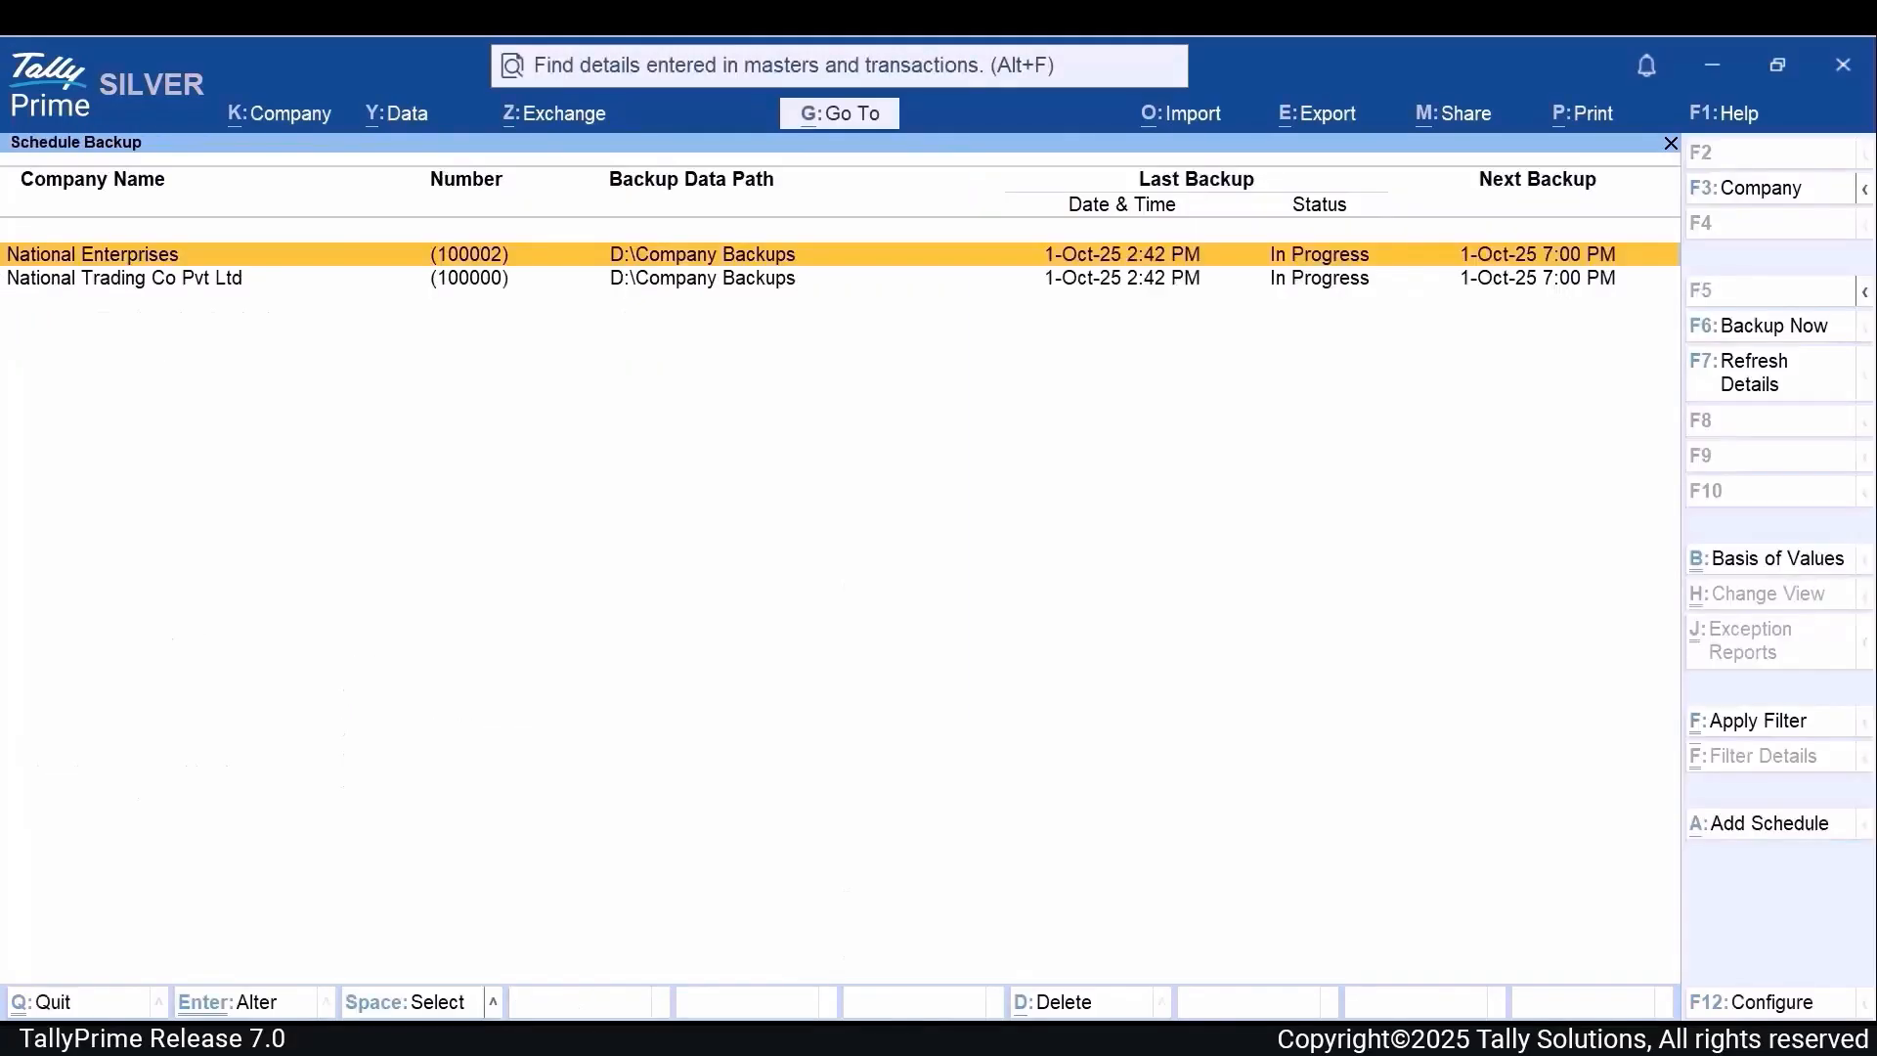